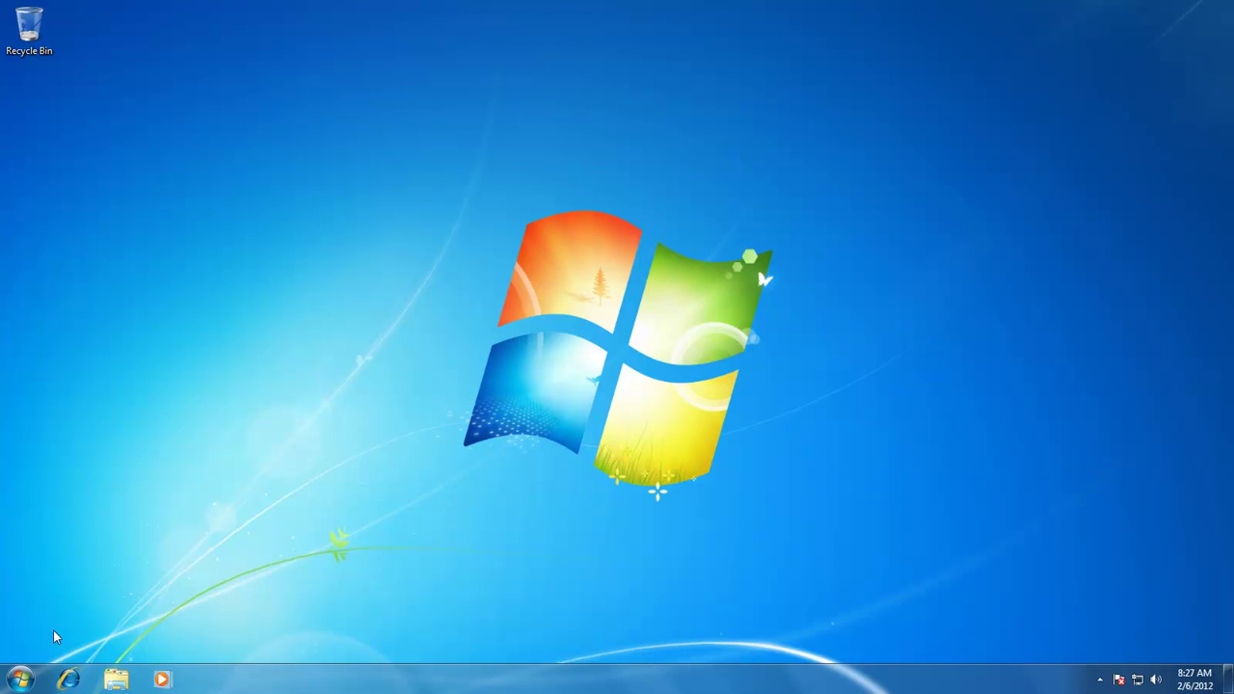
Launch Notepad from Start > All Programs > Accessories to get a blank document
left_click(18, 681)
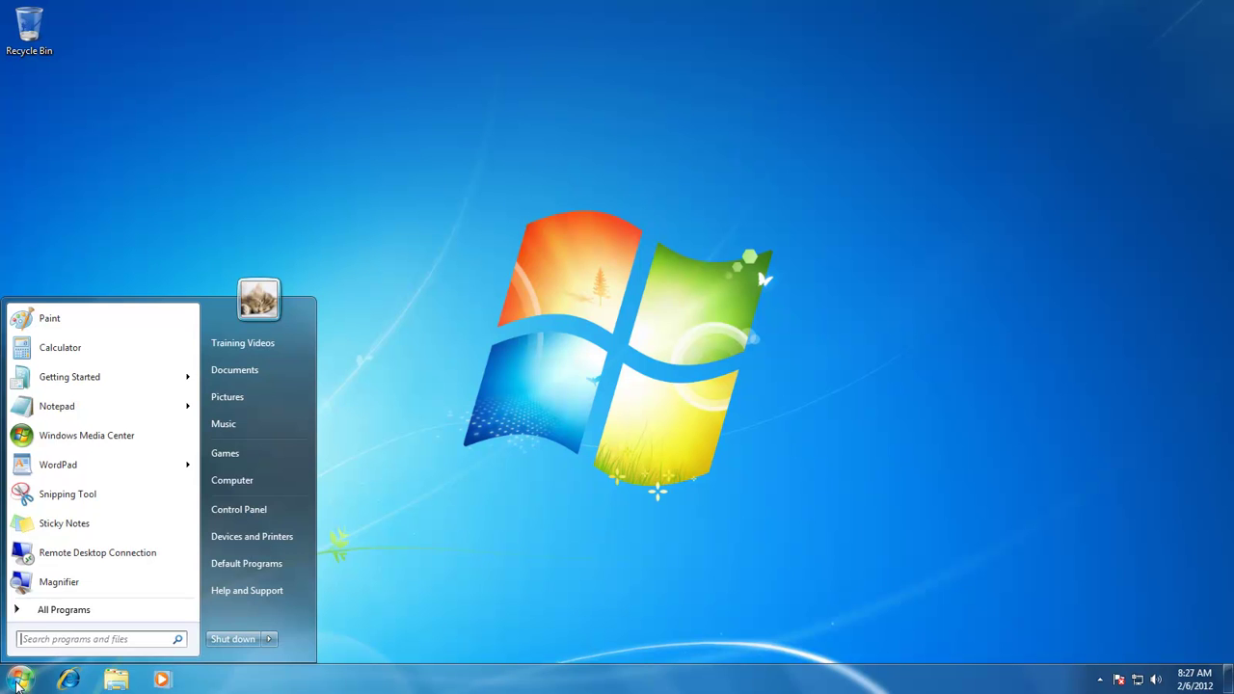
left_click(55, 618)
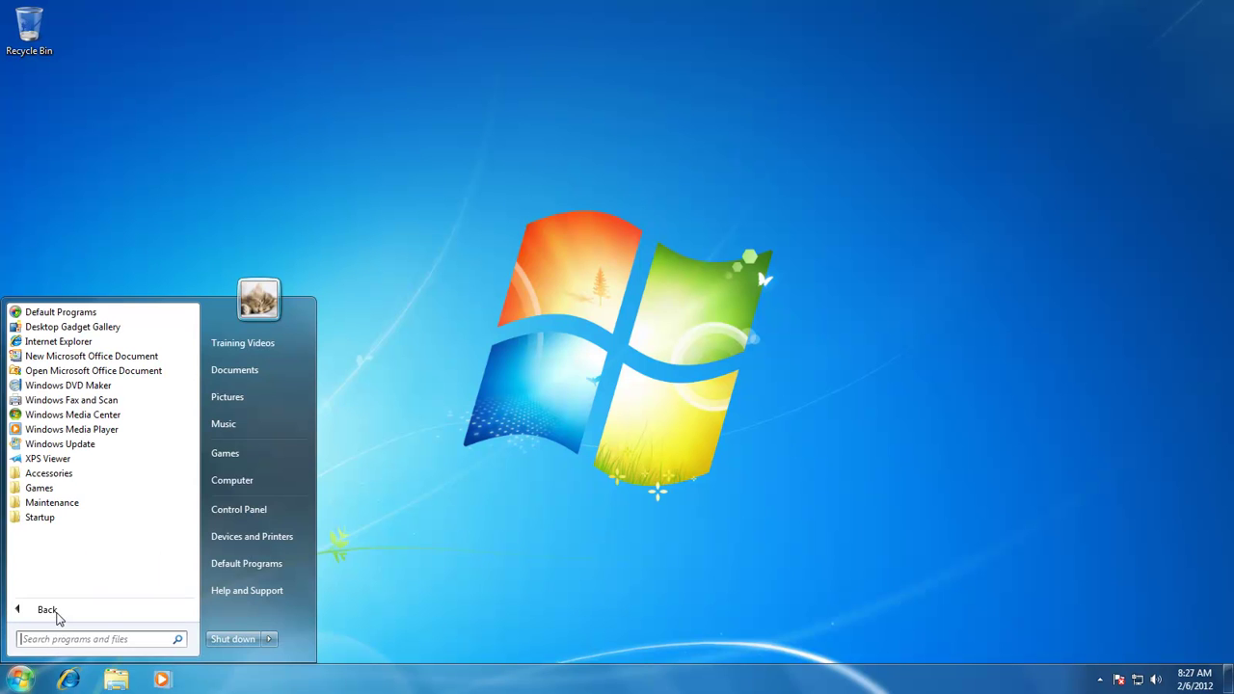
left_click(59, 474)
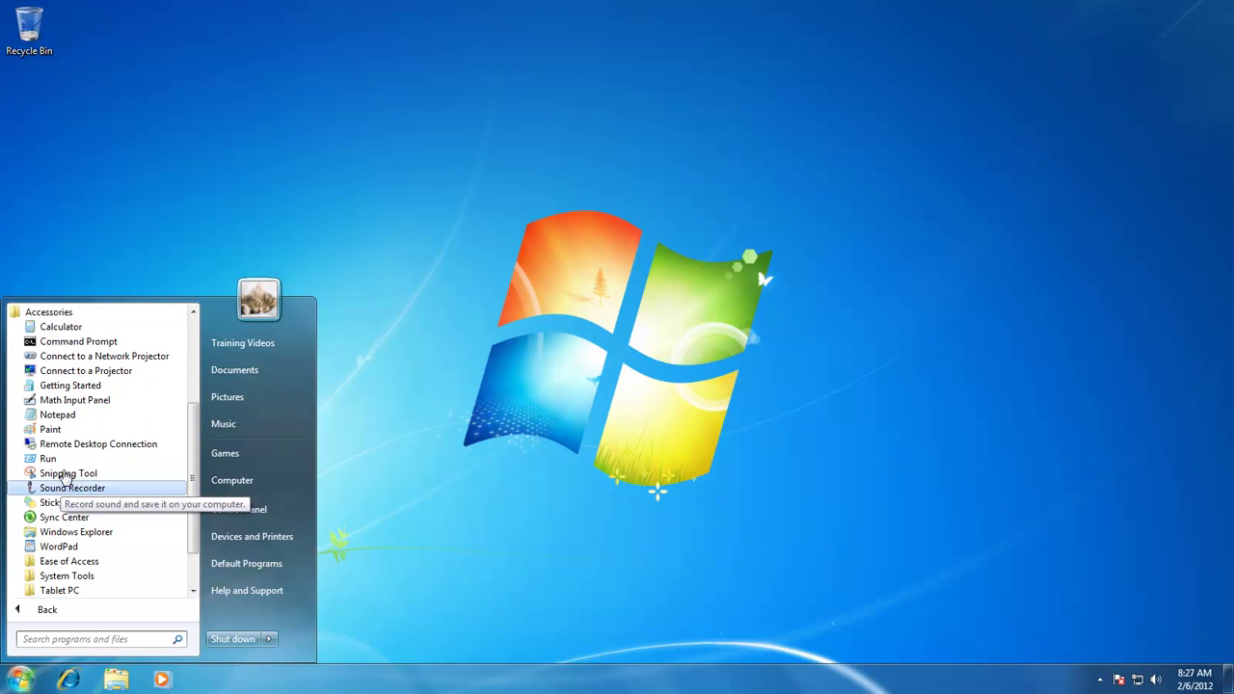
left_click(71, 415)
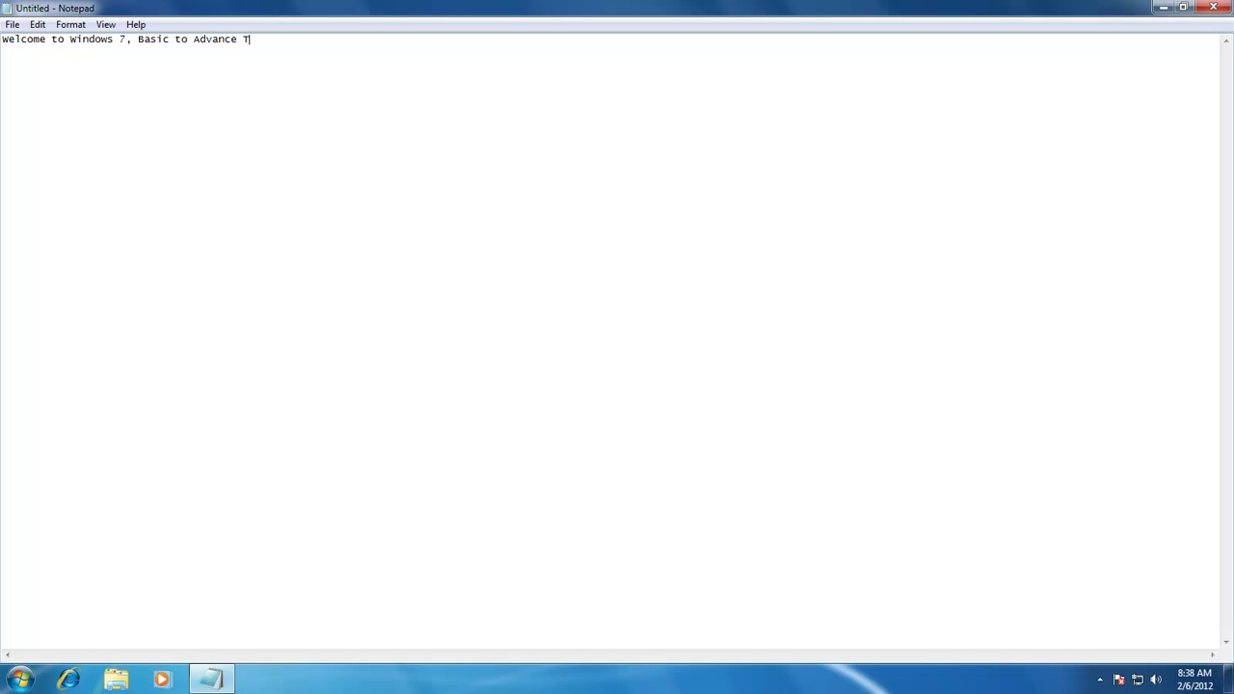
Type the title 'Welcome to Windows 7, Basic to Advance Tutorial Series' and heading 'An Introduction to the Notepad'
type("utorial")
type(" Series")
type("An Introductio")
type("n to the Notep")
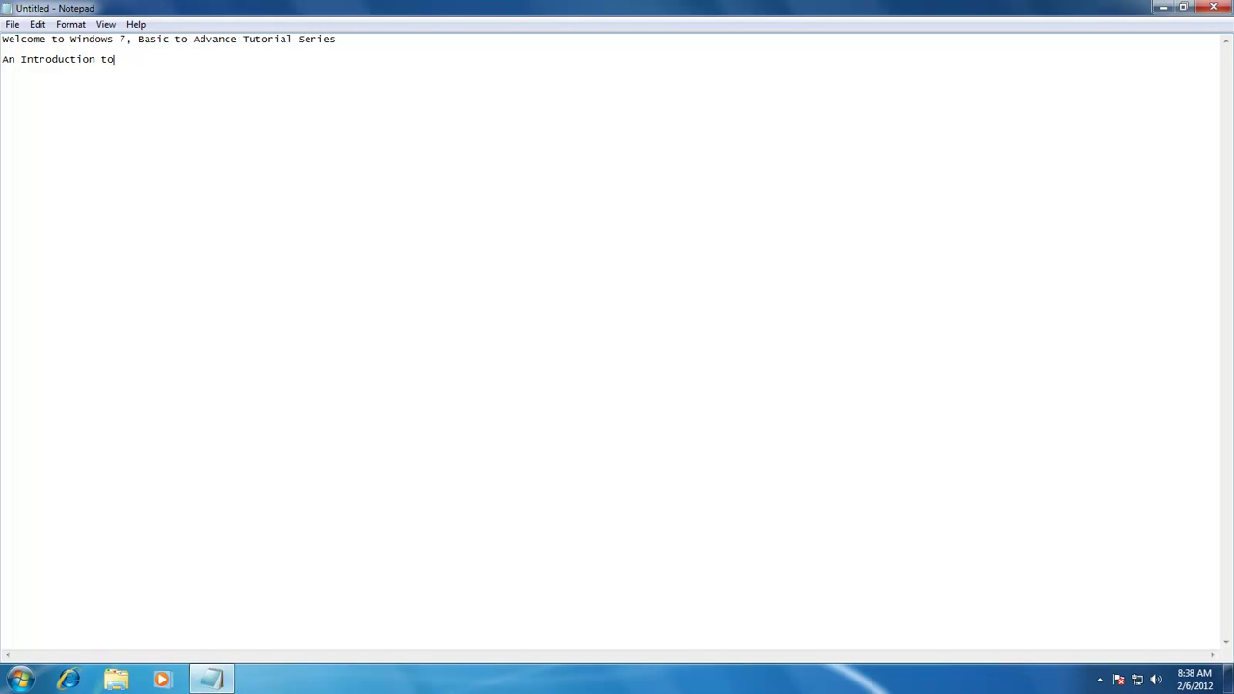
type("ad")
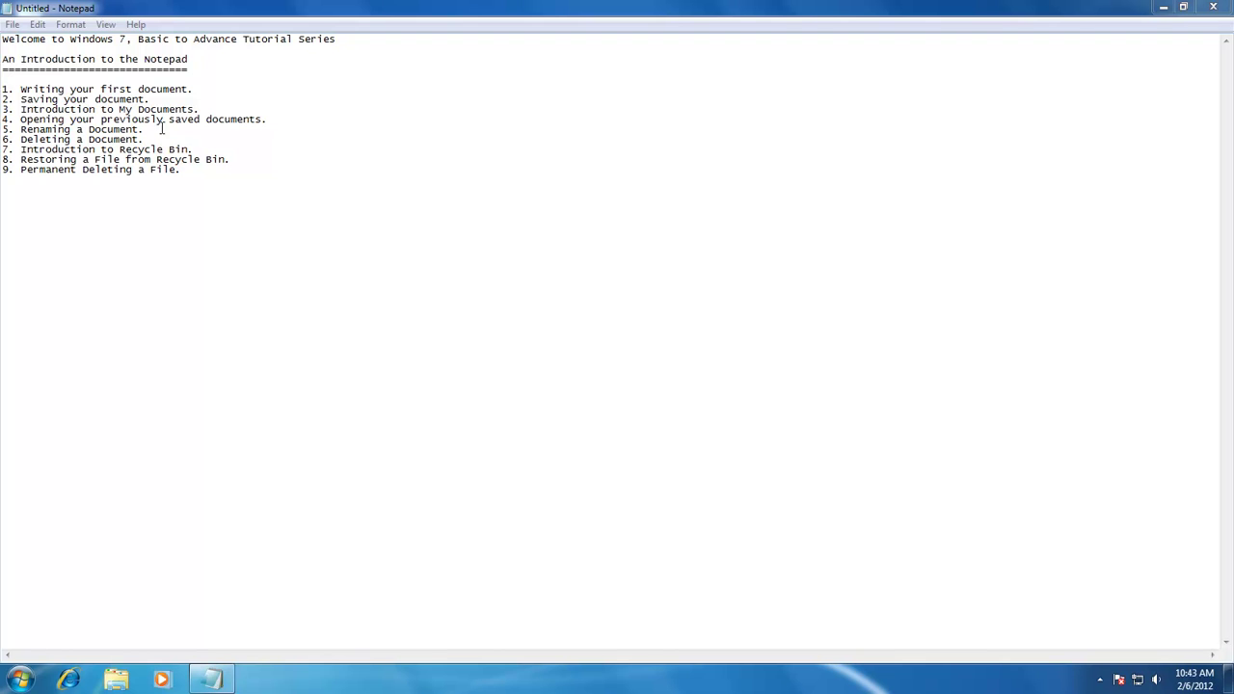
Save the document in Documents as 'My First Document - Intro to Notepad'
left_click(13, 25)
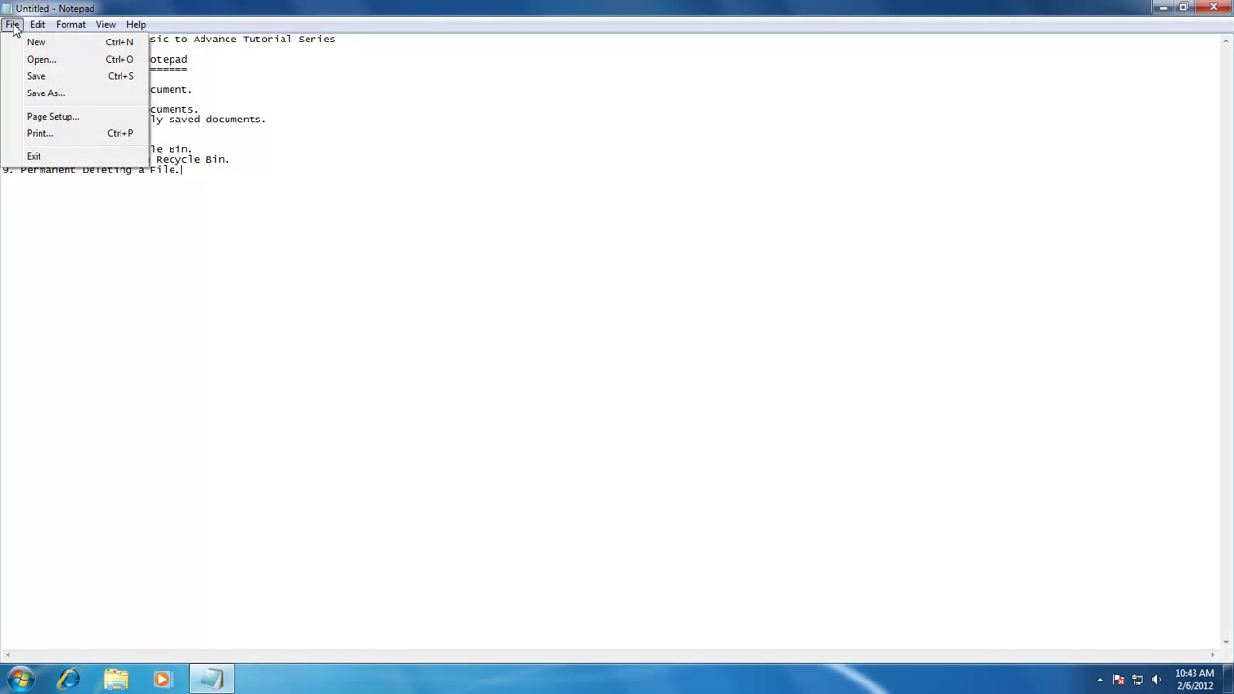
left_click(29, 75)
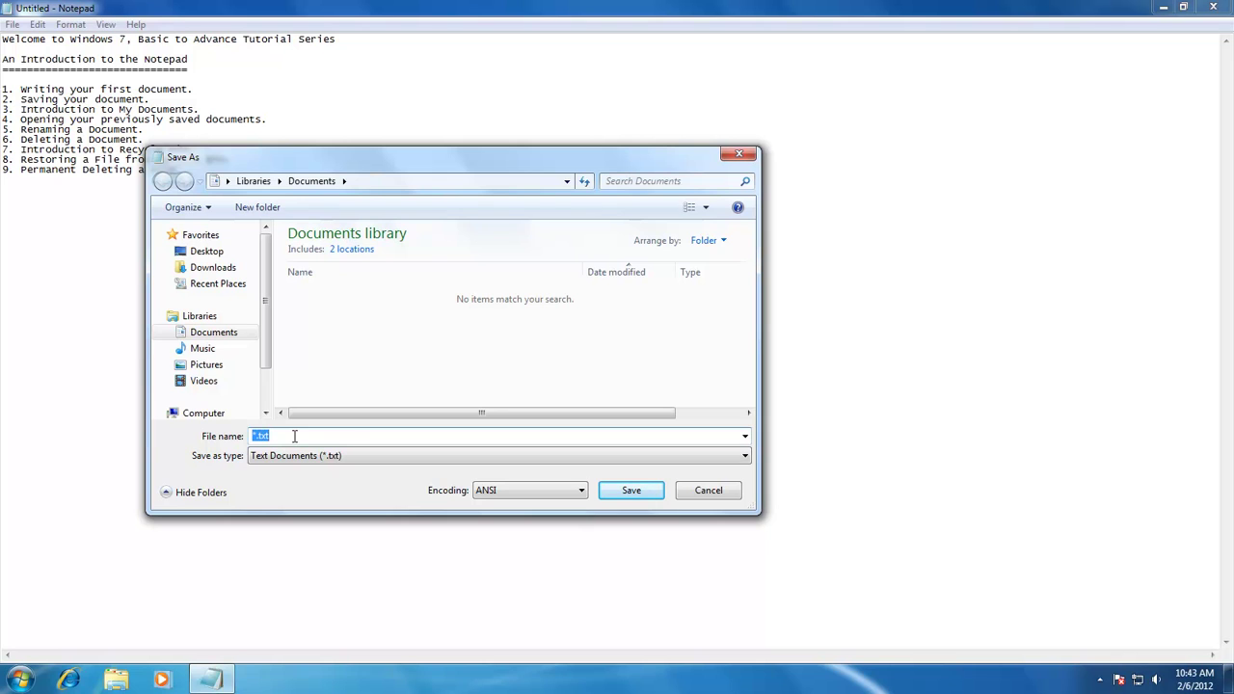
type("My First Document 0")
key("BackSpace")
type("- Intro to Notepad")
left_click(310, 183)
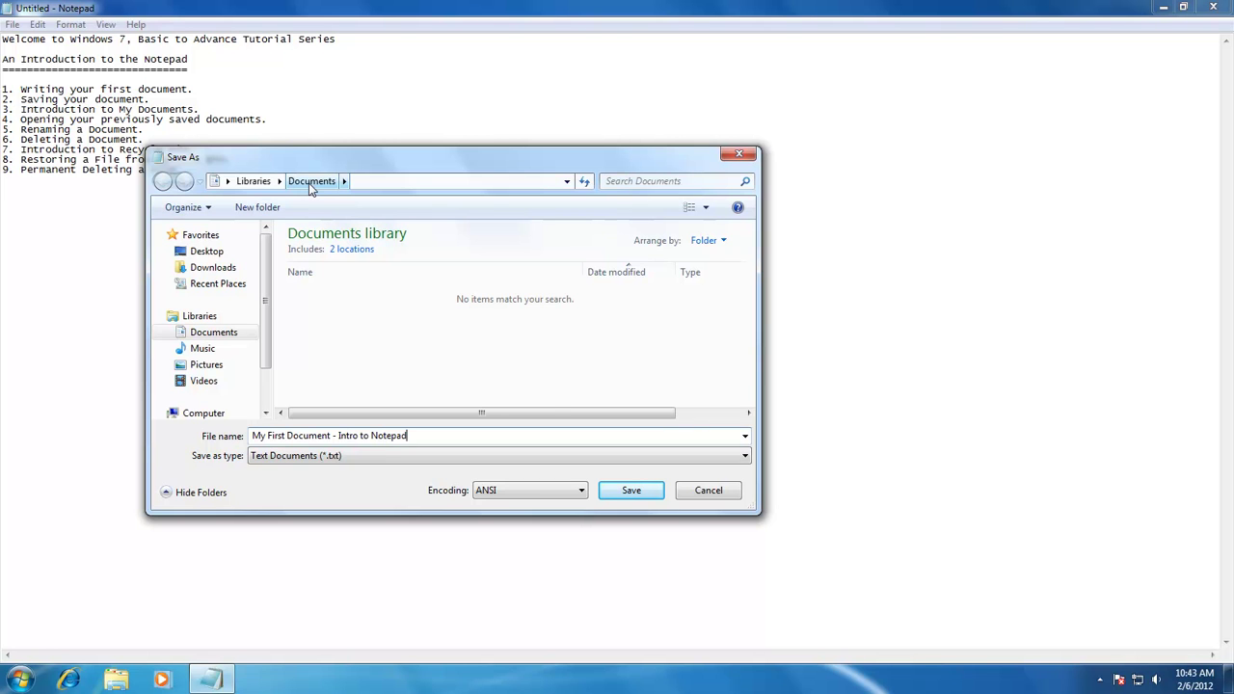
left_click(617, 496)
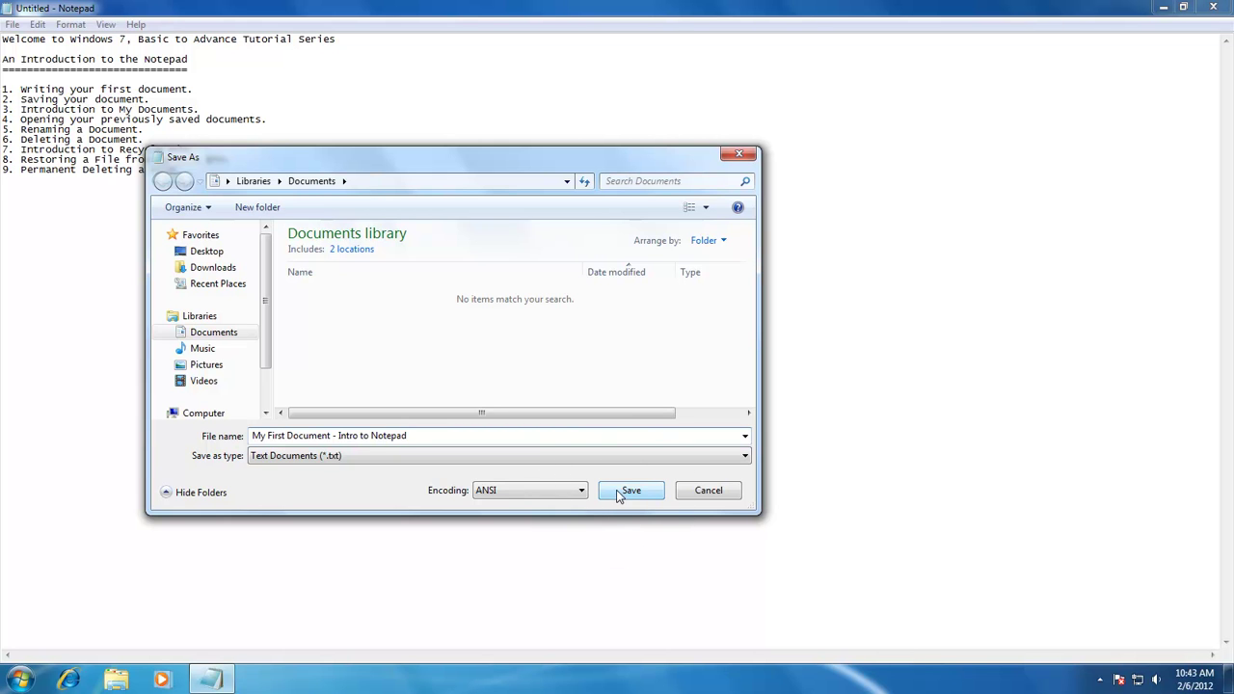
left_click(618, 495)
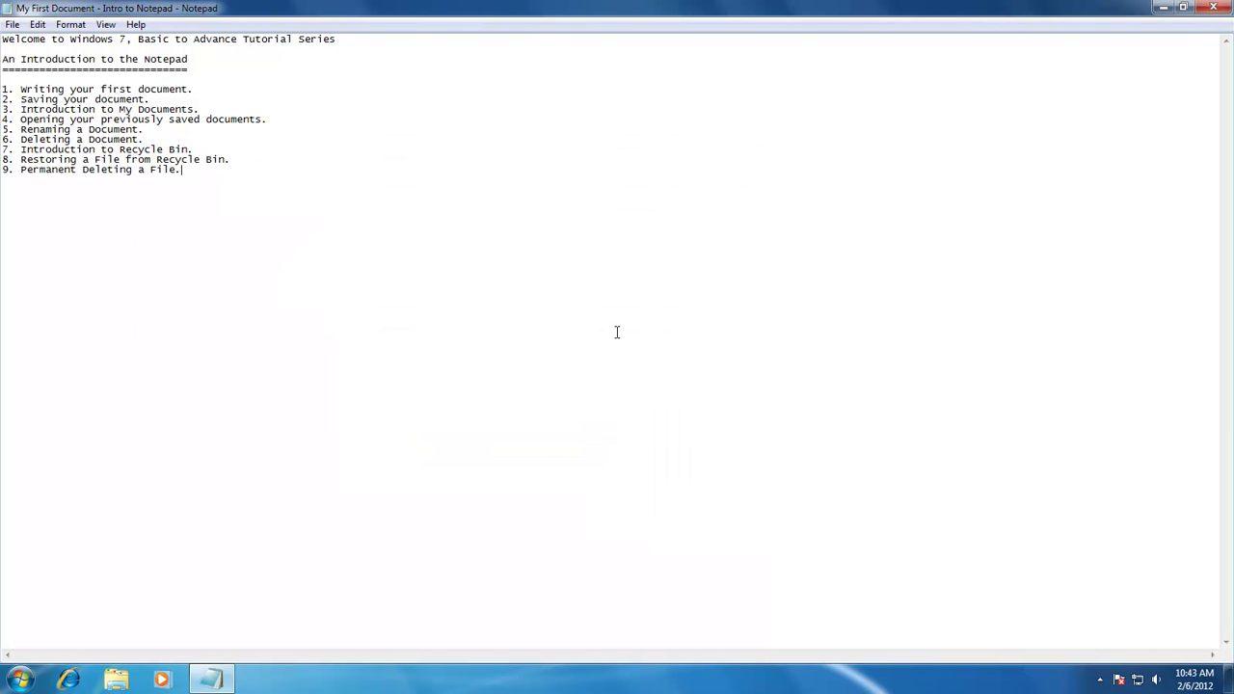
Close Notepad and open the Documents library from the Start menu
left_click(1222, 9)
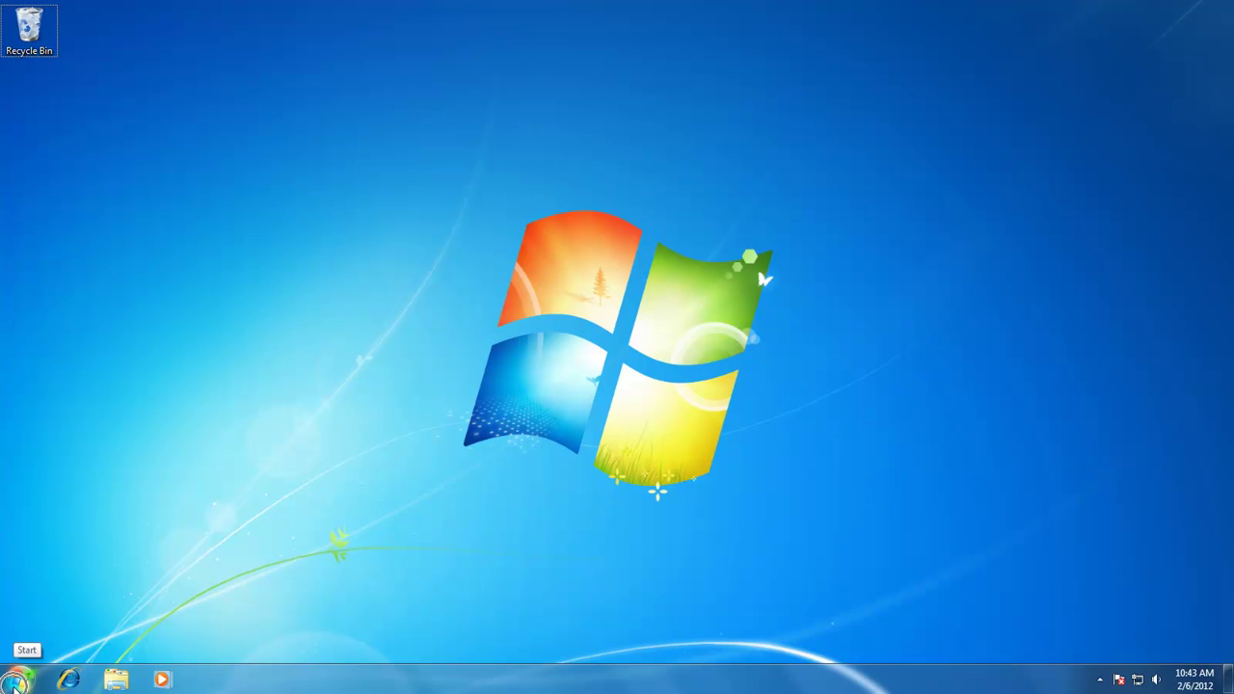
left_click(16, 683)
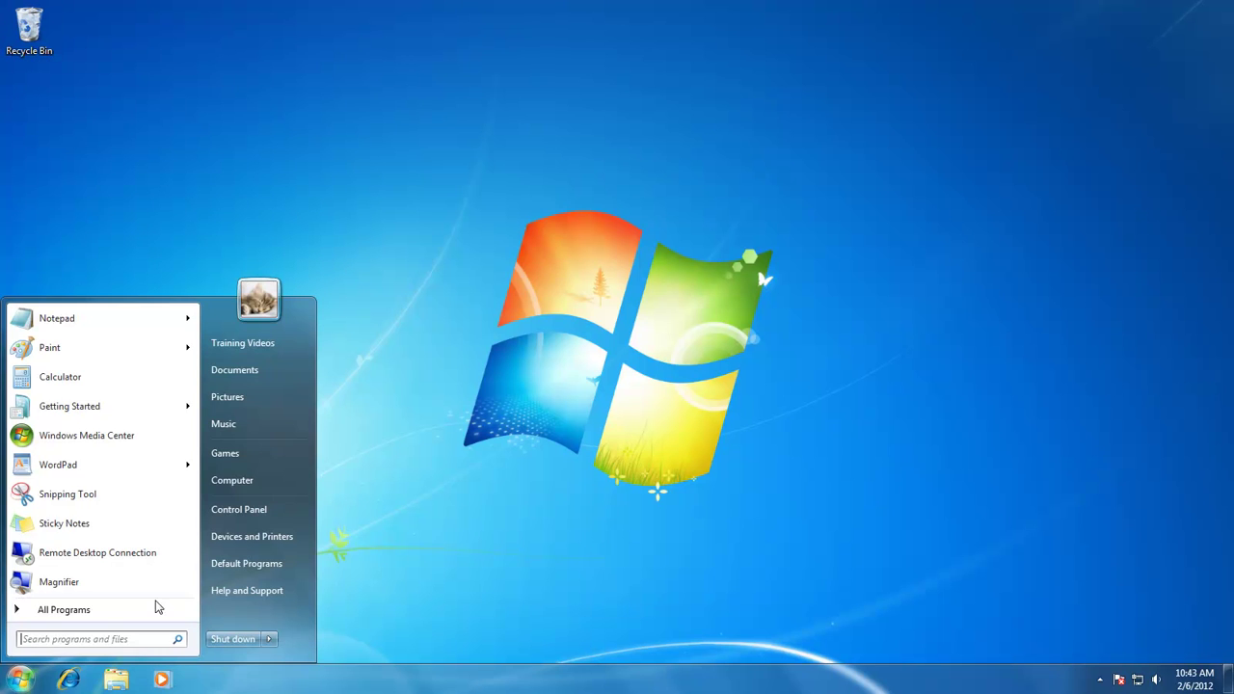
left_click(254, 372)
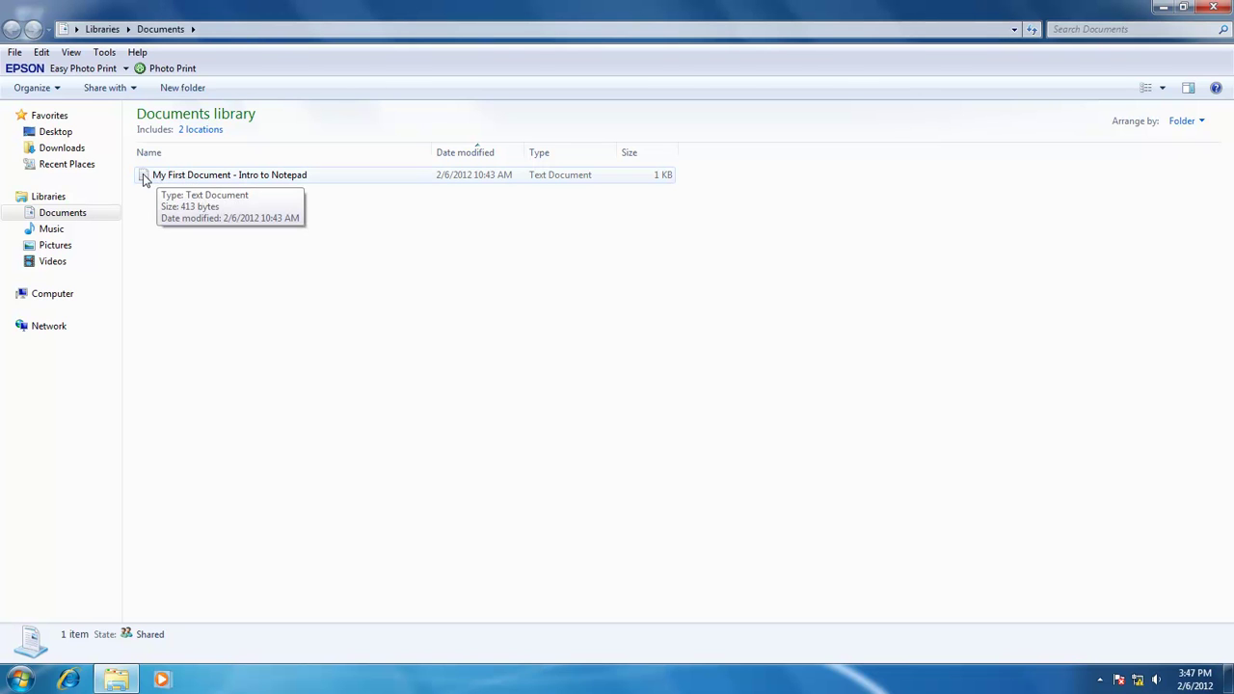
Open the saved file in Notepad and close it again, twice
double_click(144, 177)
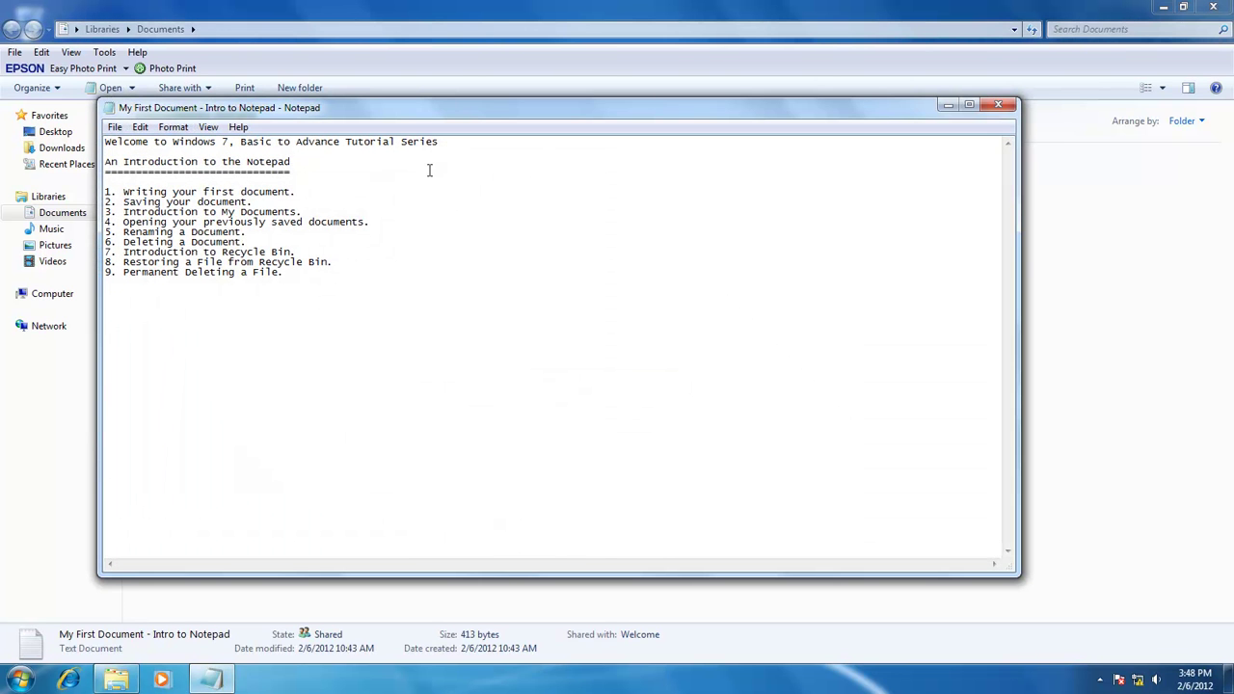
left_click(999, 106)
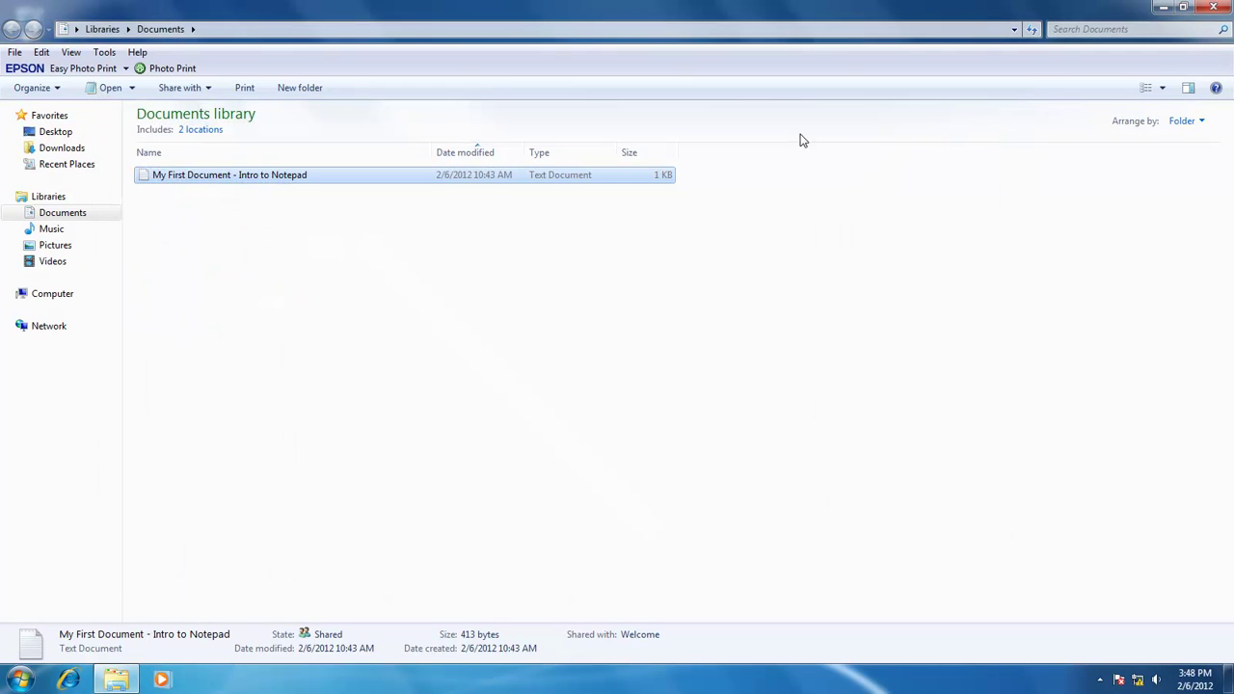
left_click(144, 180)
double_click(143, 179)
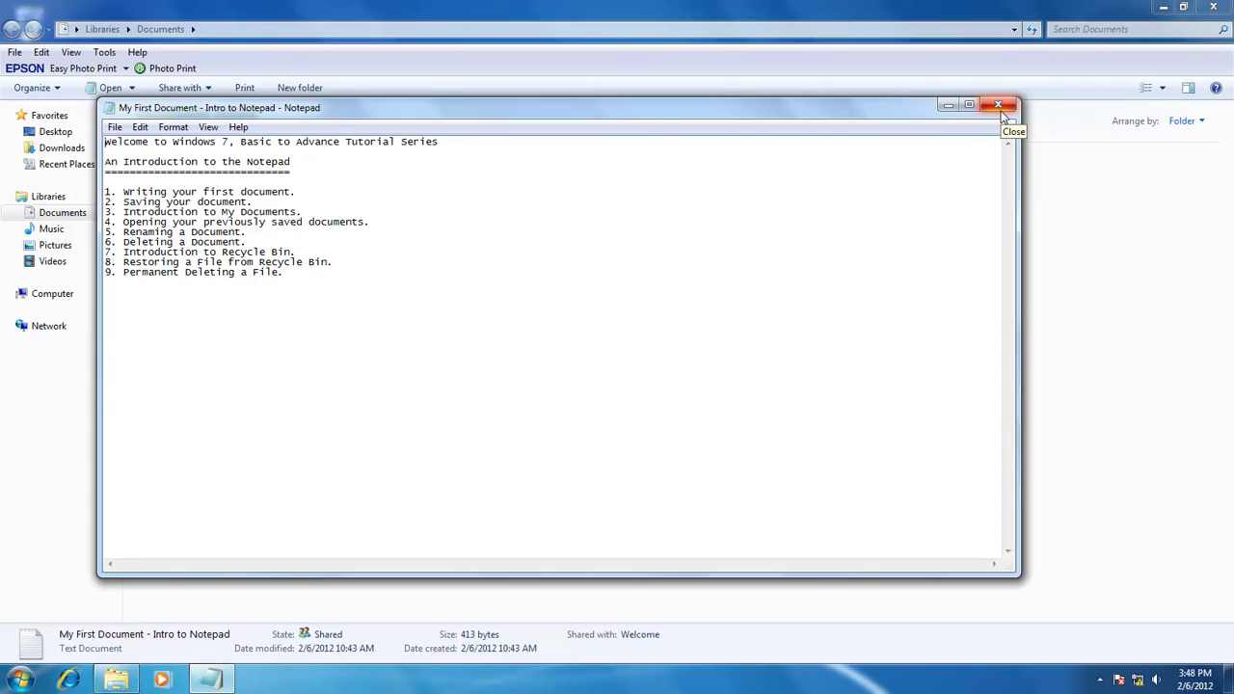
left_click(1001, 110)
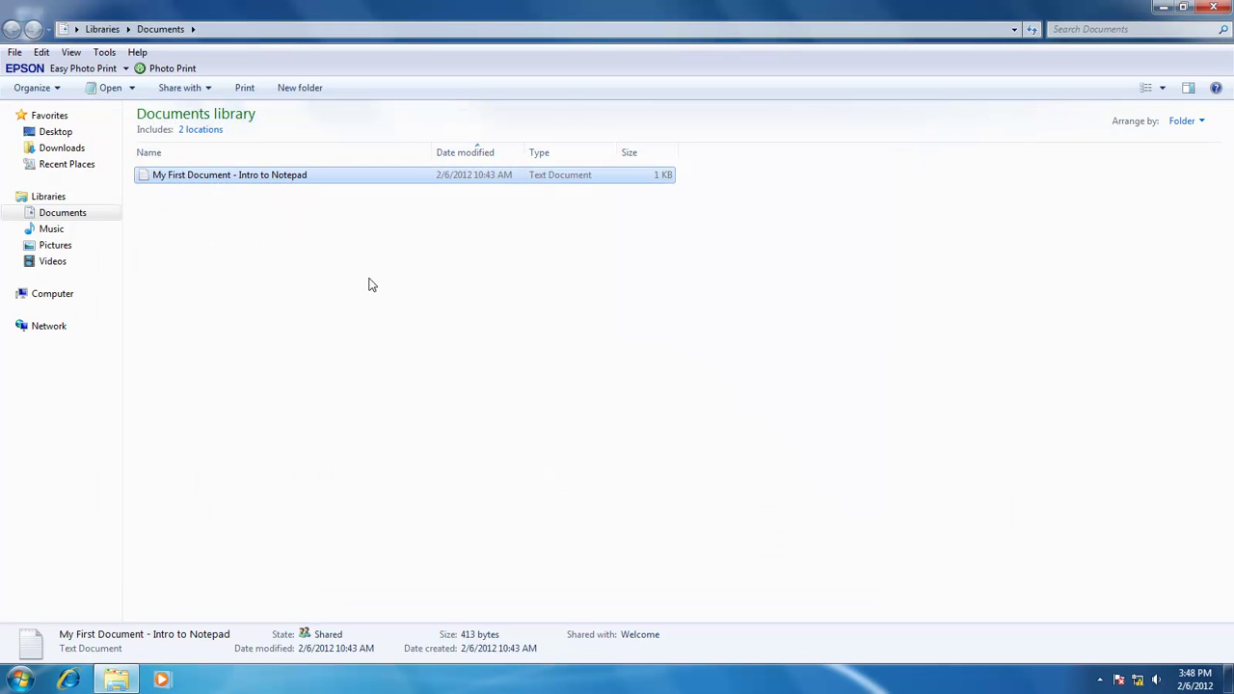
Add a line of = signs below item 9, save the file and close Notepad
double_click(166, 176)
left_click(421, 287)
key("Return")
type("=")
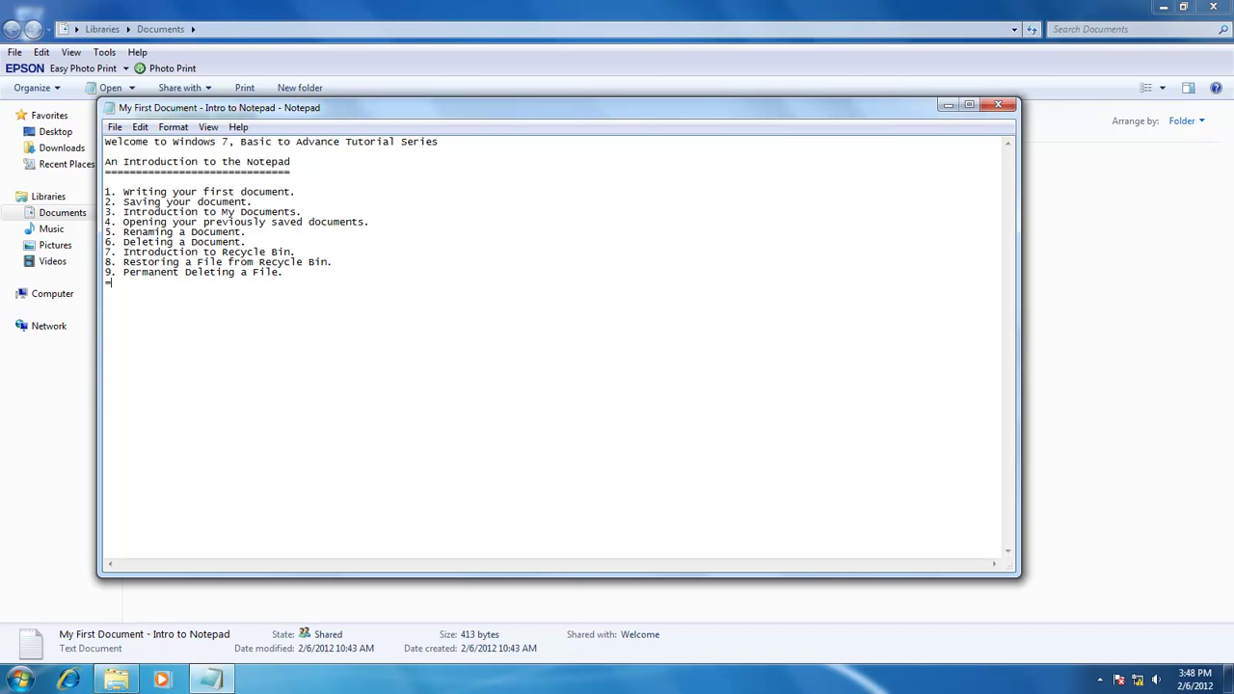
type("==========================================")
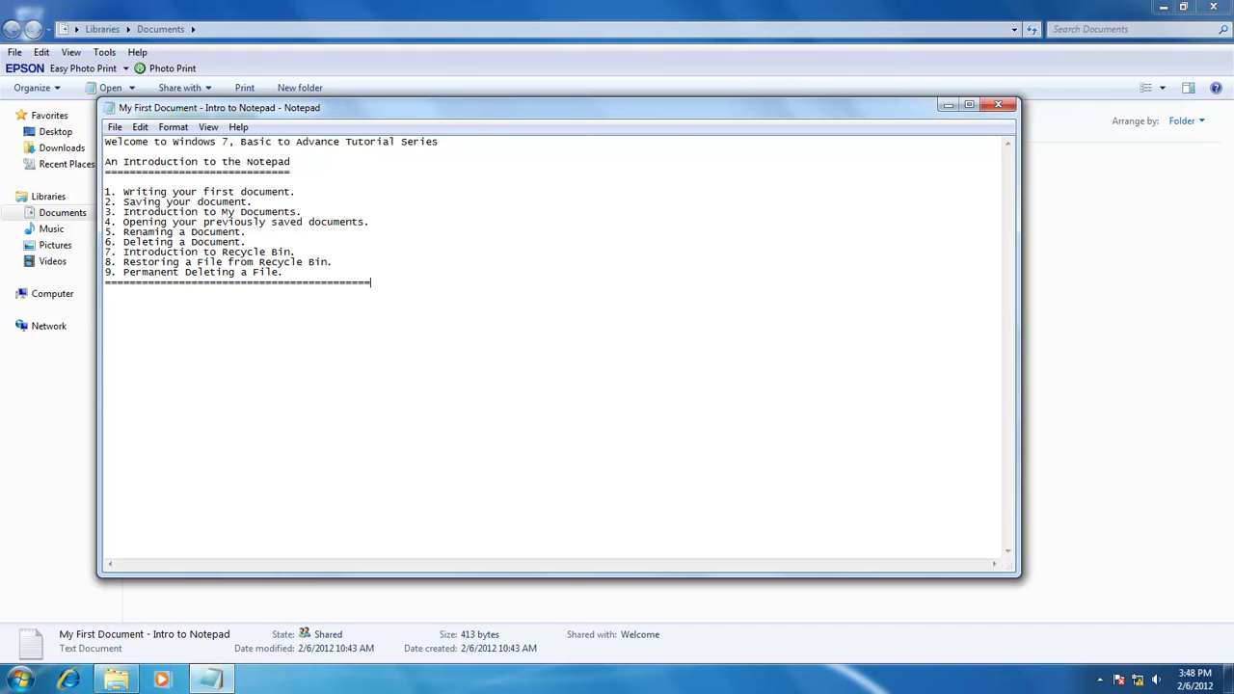
left_click(115, 126)
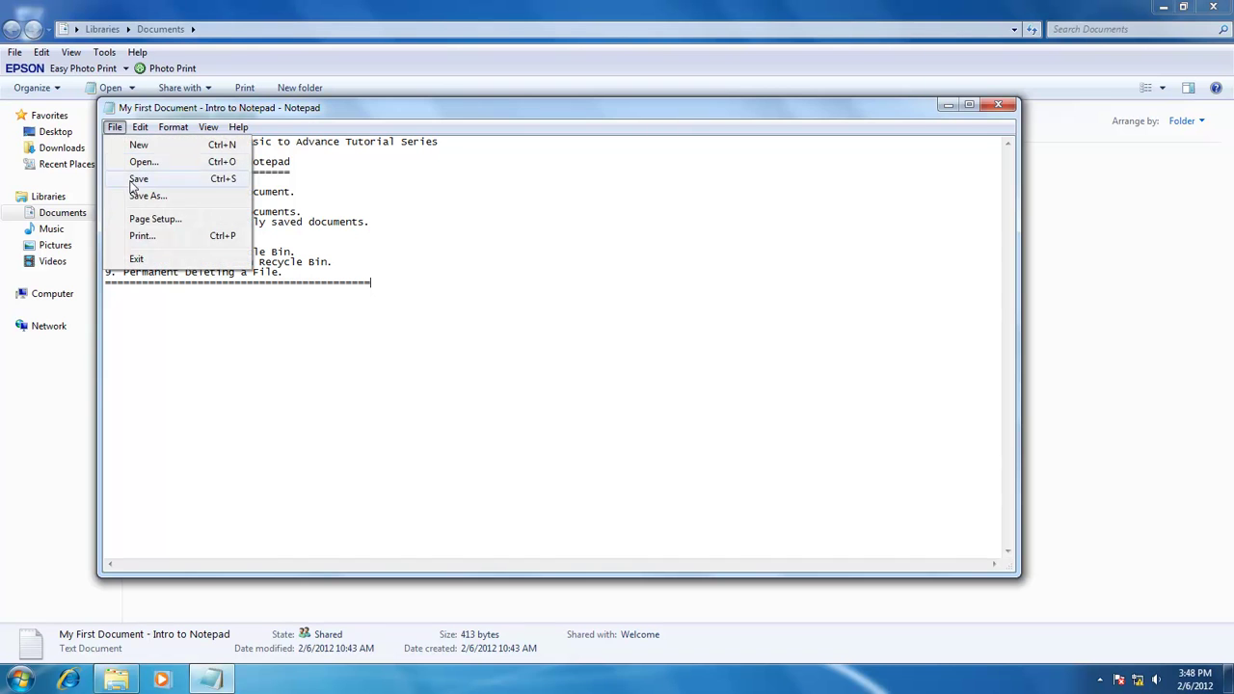
left_click(231, 177)
left_click(999, 106)
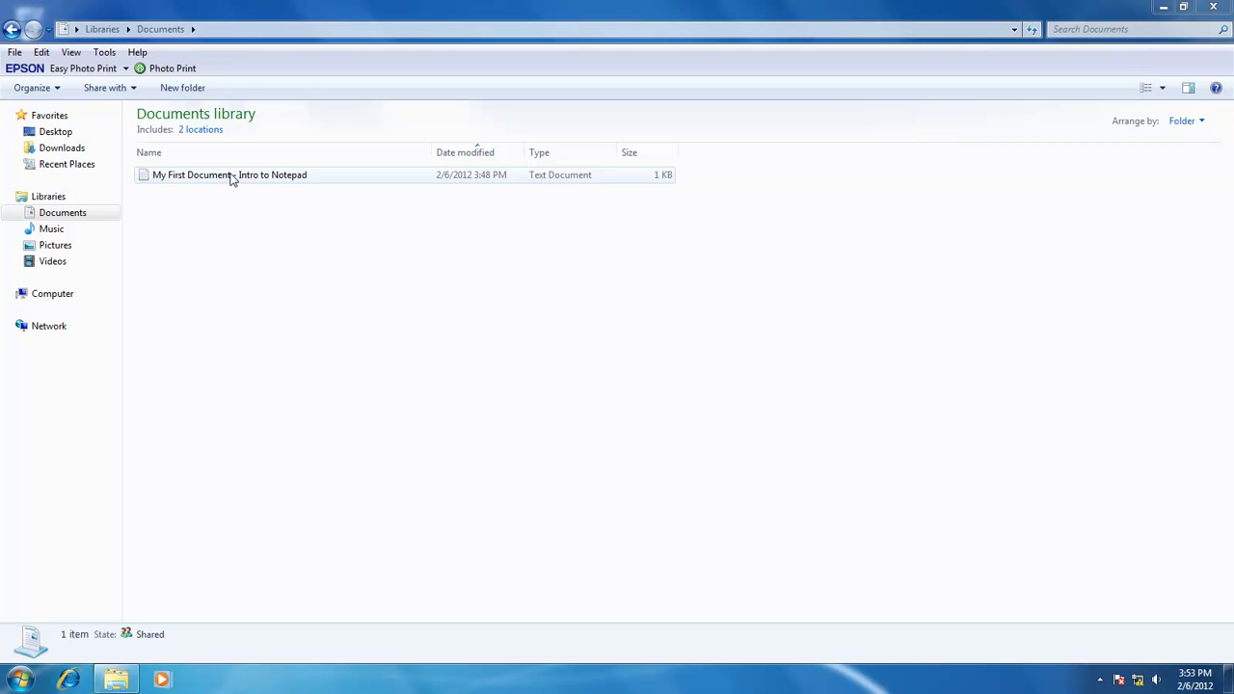
Rename the file to 'My First Document - Introduction to Notepad' by inserting 'duction' after 'Intro'
right_click(259, 178)
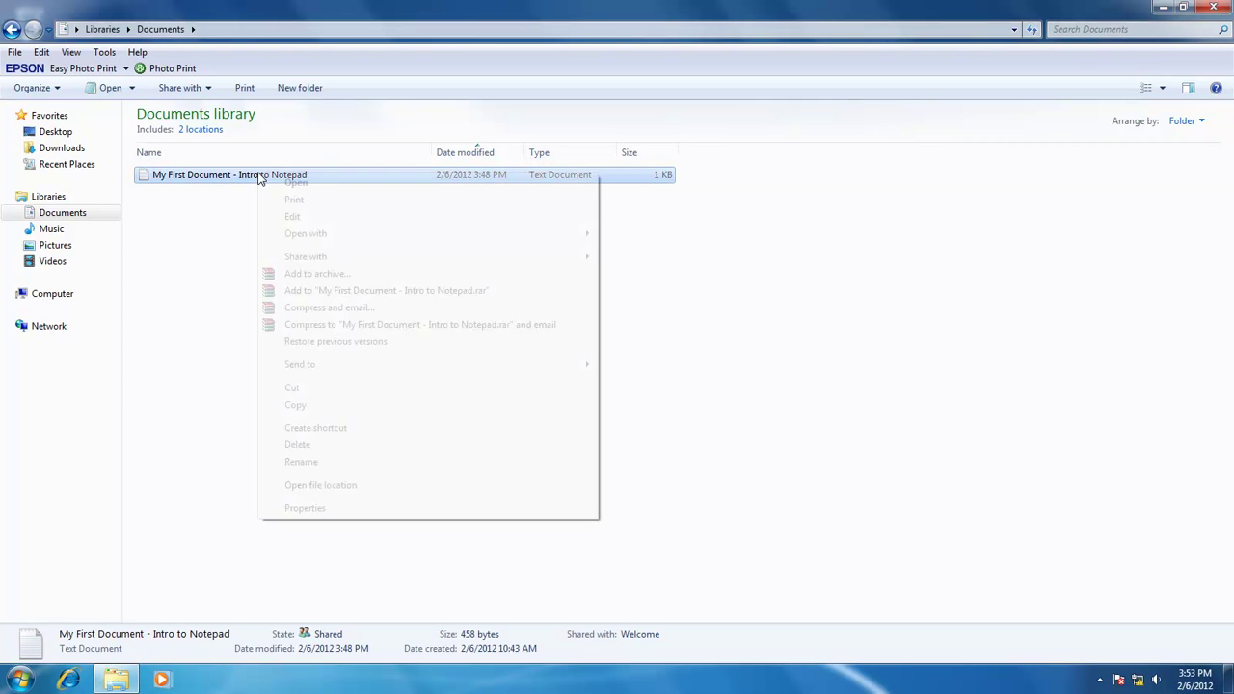
left_click(321, 468)
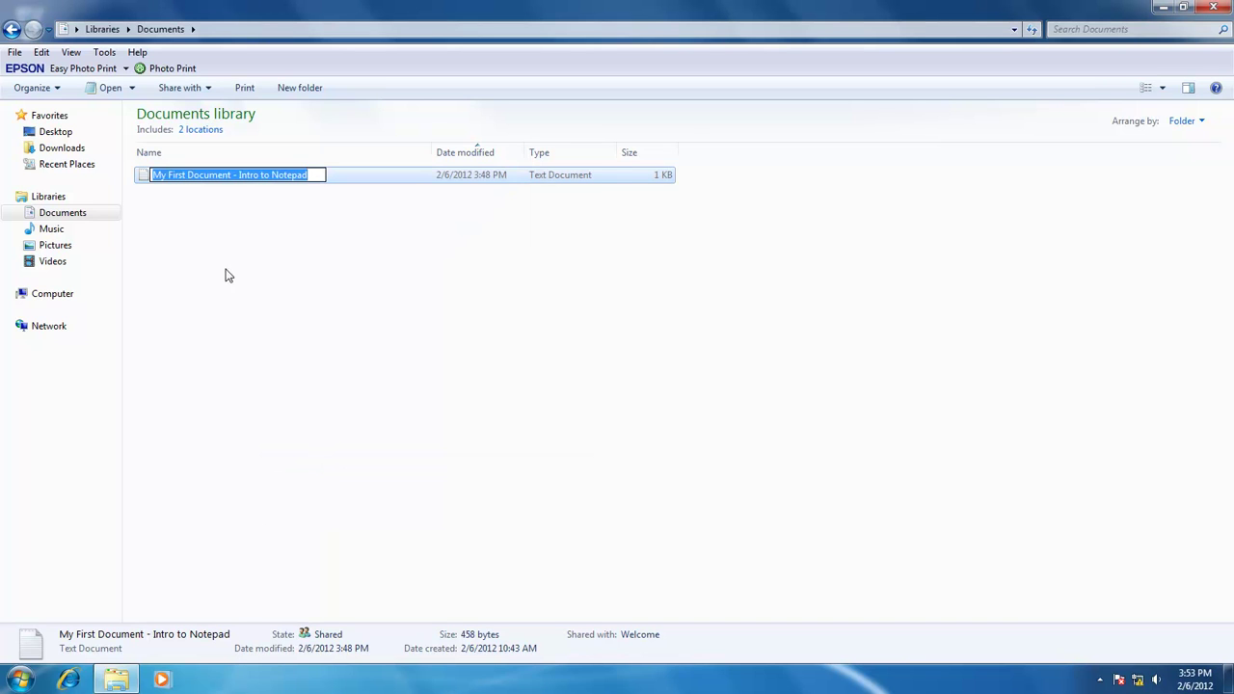
left_click(259, 176)
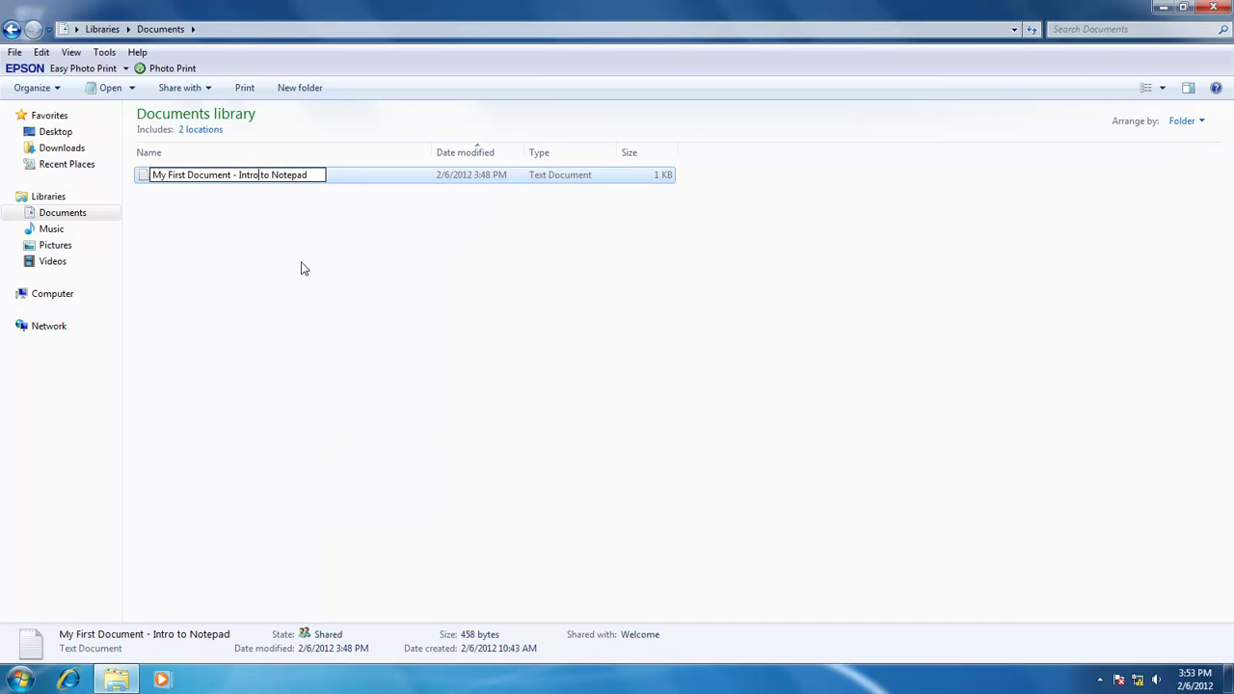
type("duction")
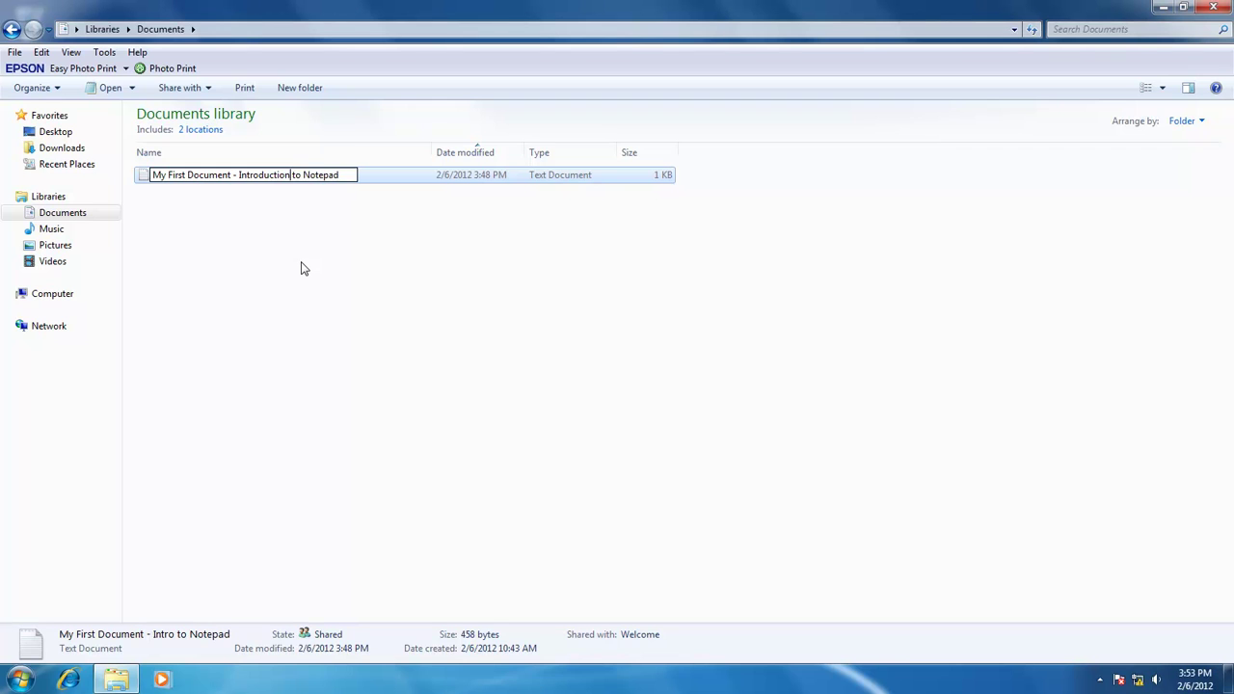
key("Return")
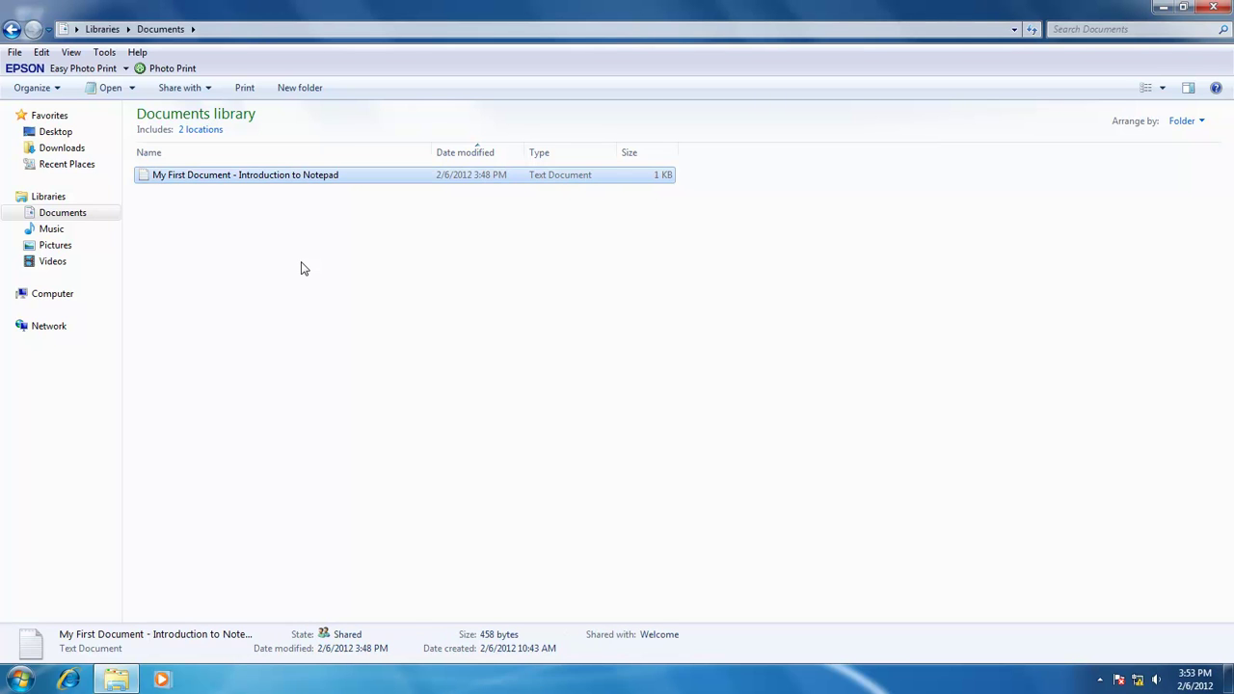
left_click(300, 268)
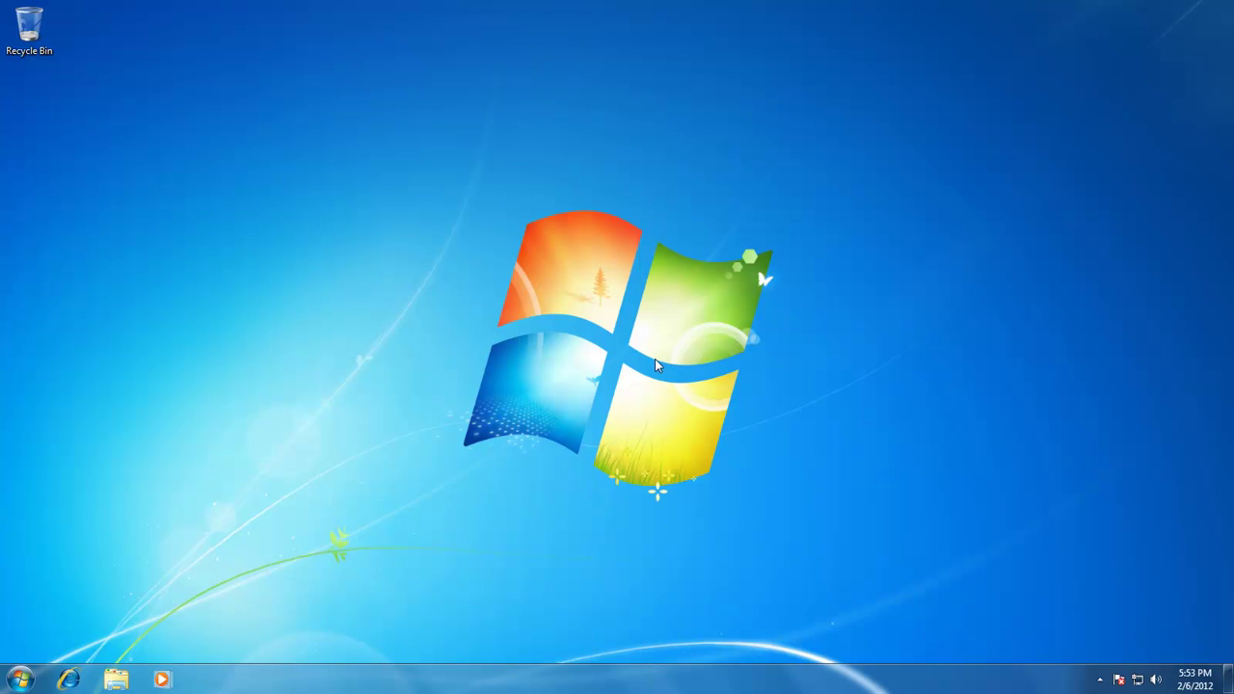
Open Documents, send the renamed file to the Recycle Bin, and close the window
left_click(21, 678)
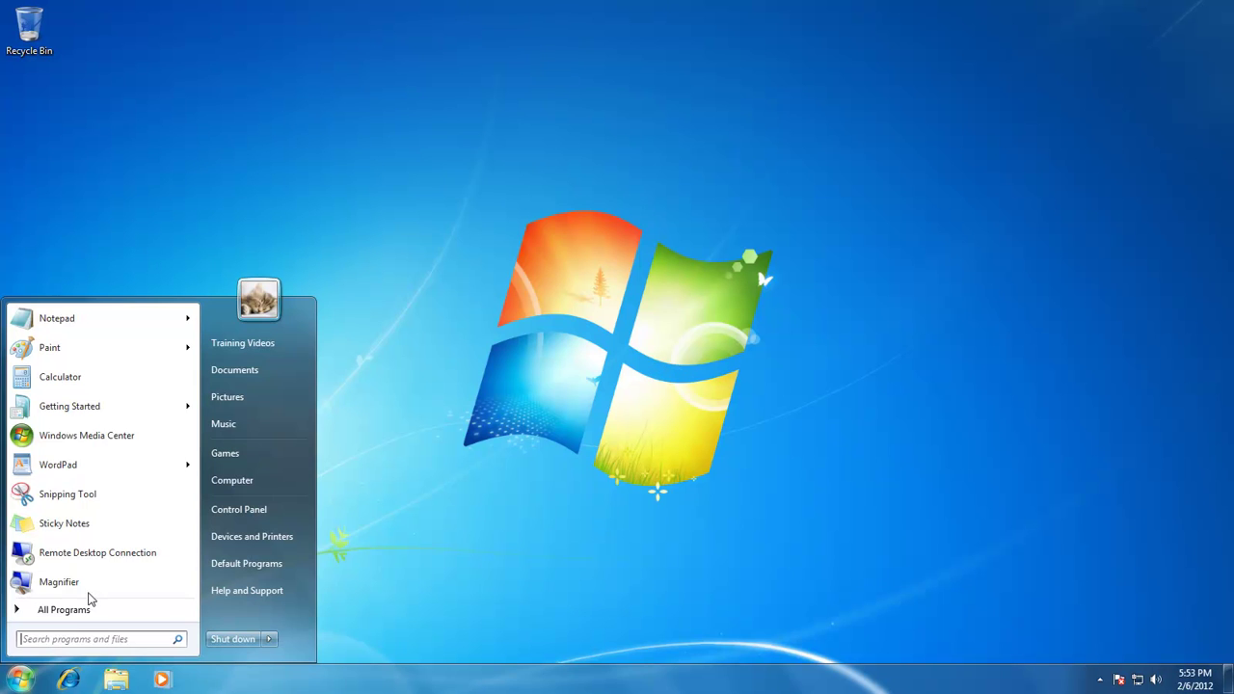
left_click(252, 373)
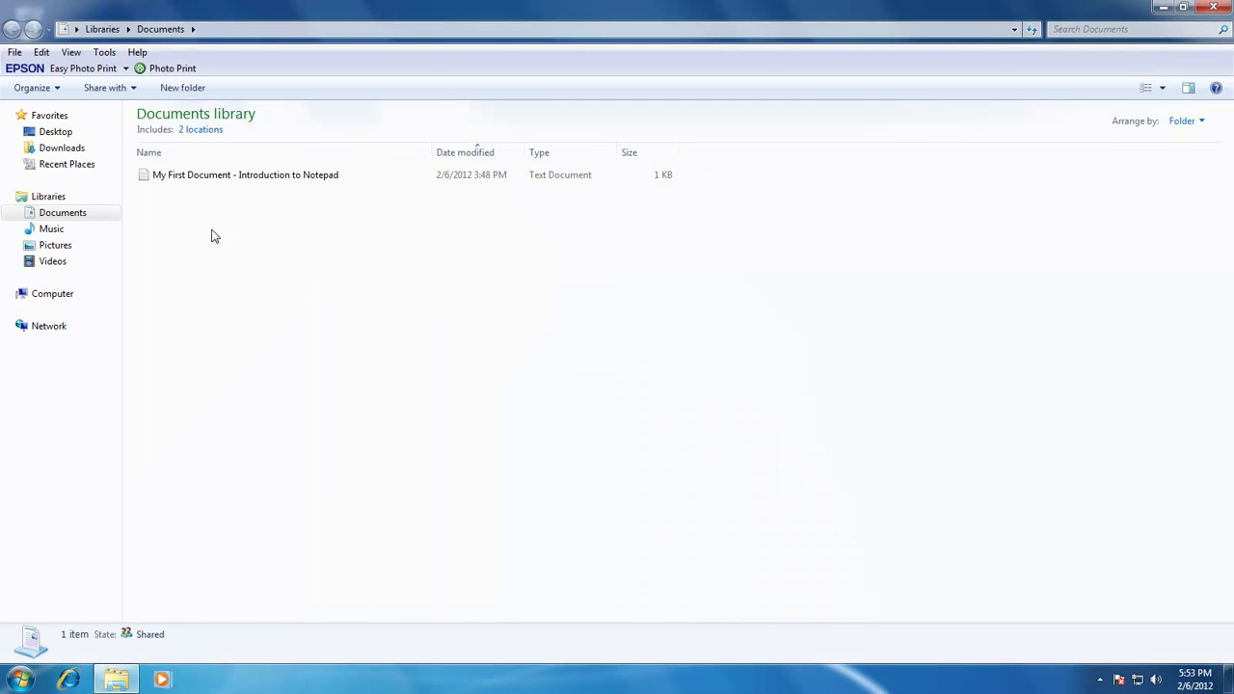
right_click(201, 177)
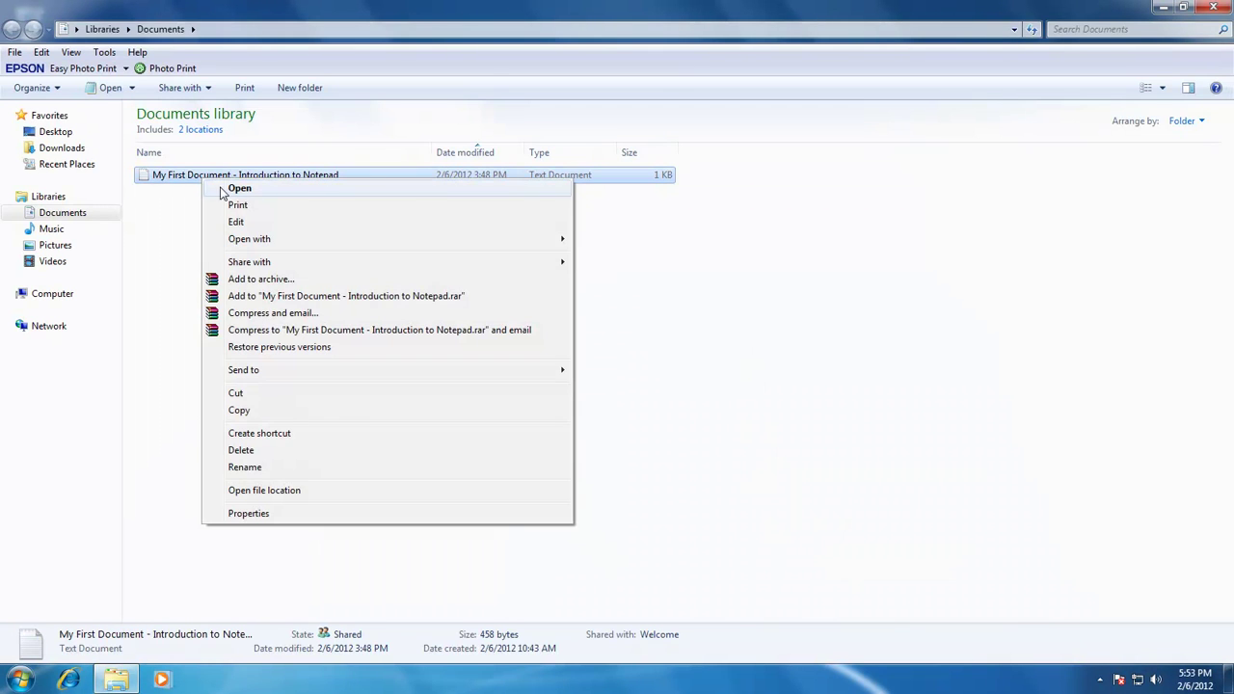
left_click(285, 453)
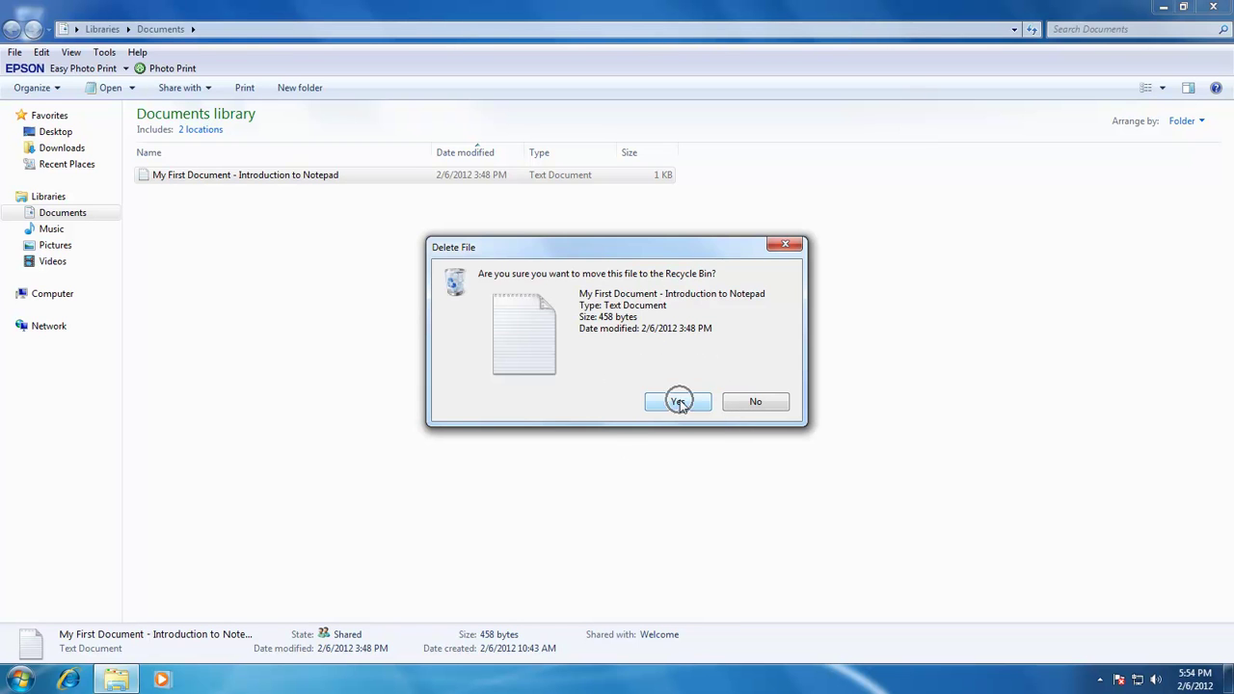
left_click(679, 403)
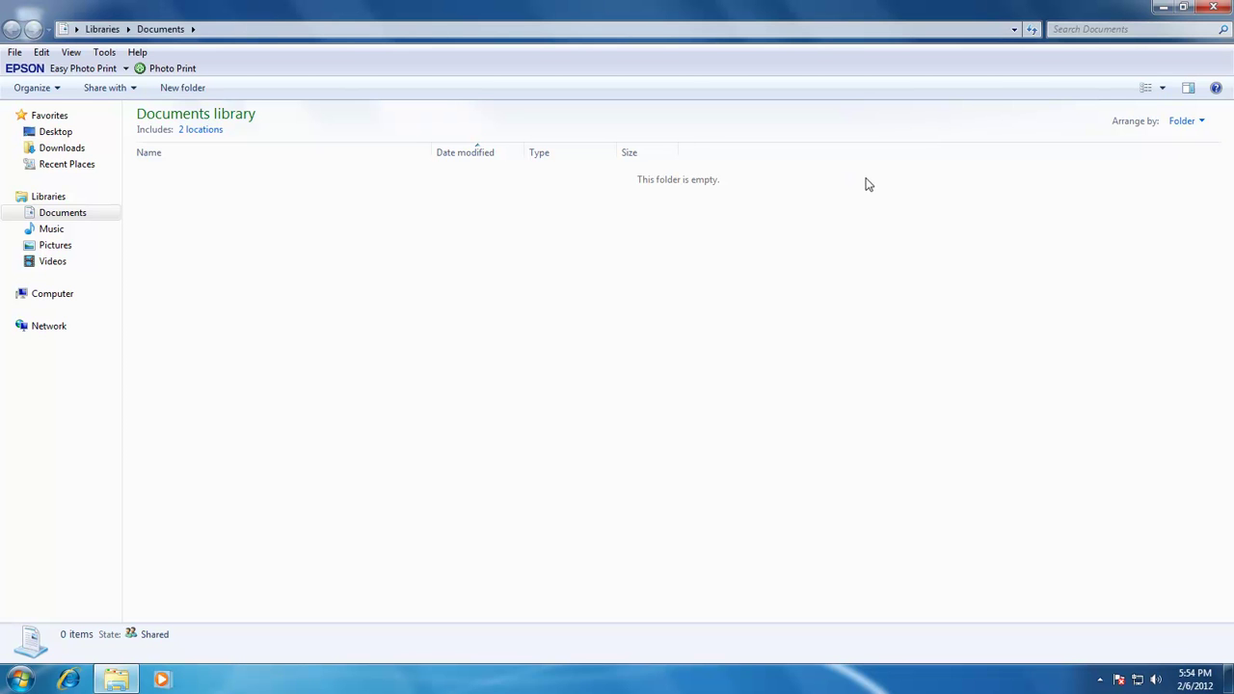
left_click(1213, 9)
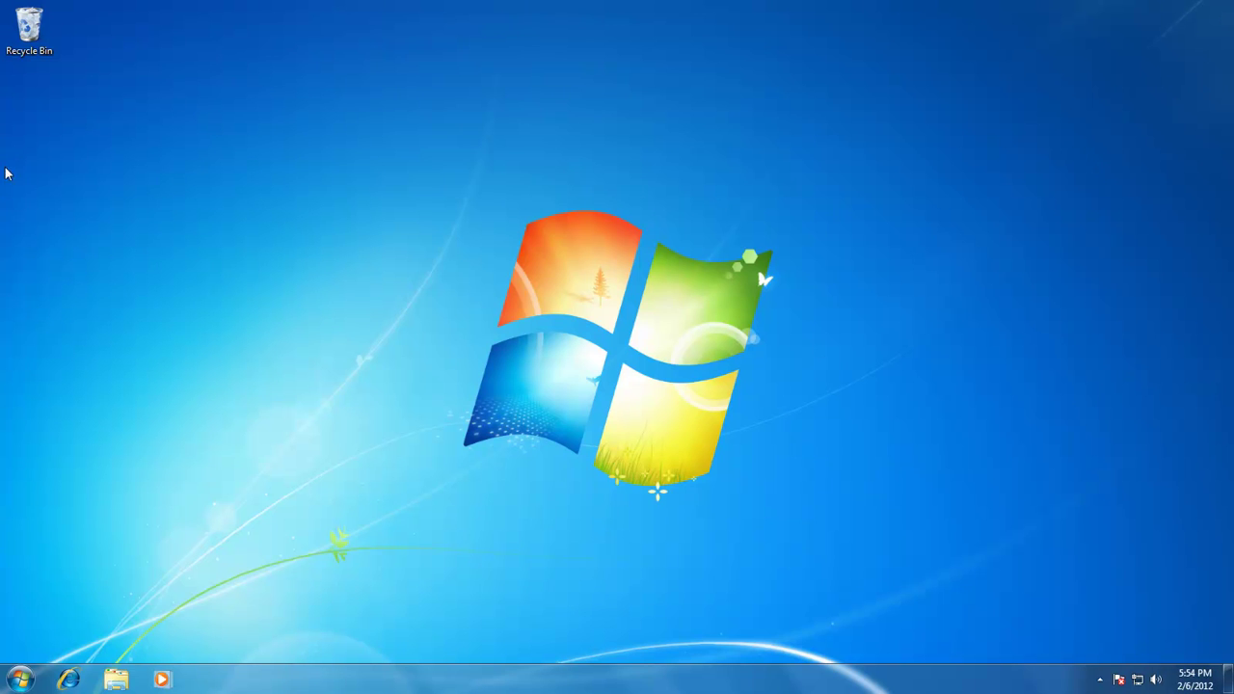
Open the Recycle Bin and cancel the permanent deletion of the text file
double_click(29, 33)
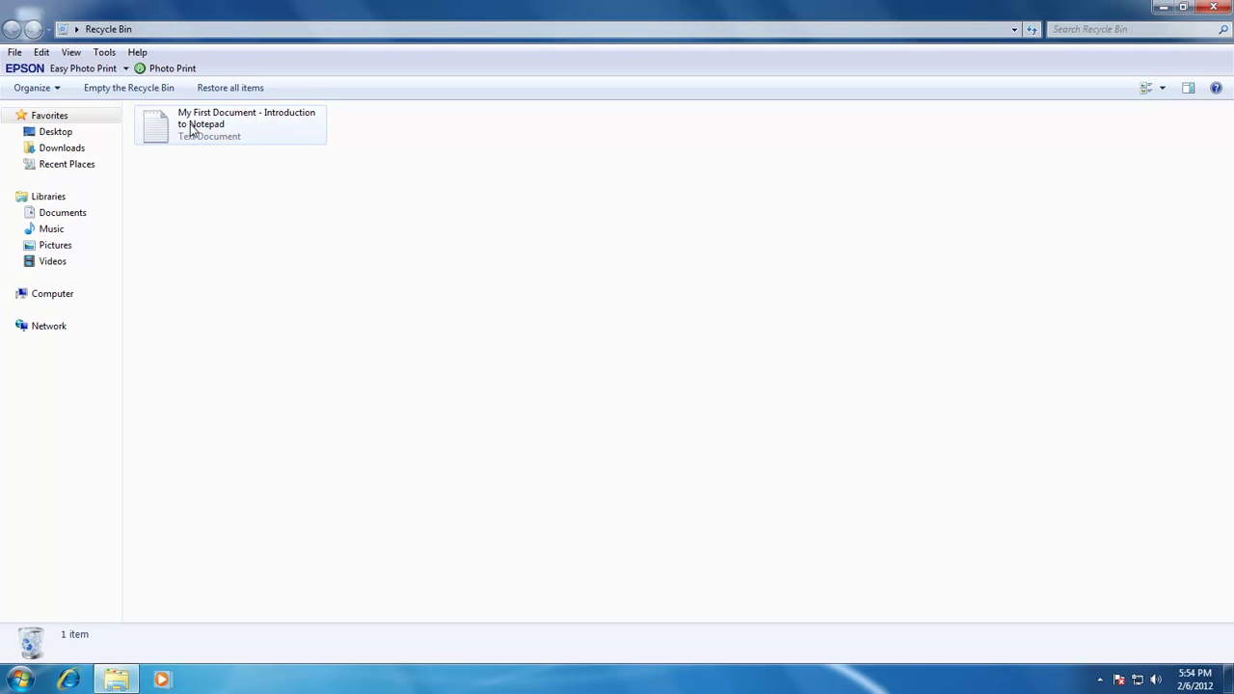
right_click(191, 126)
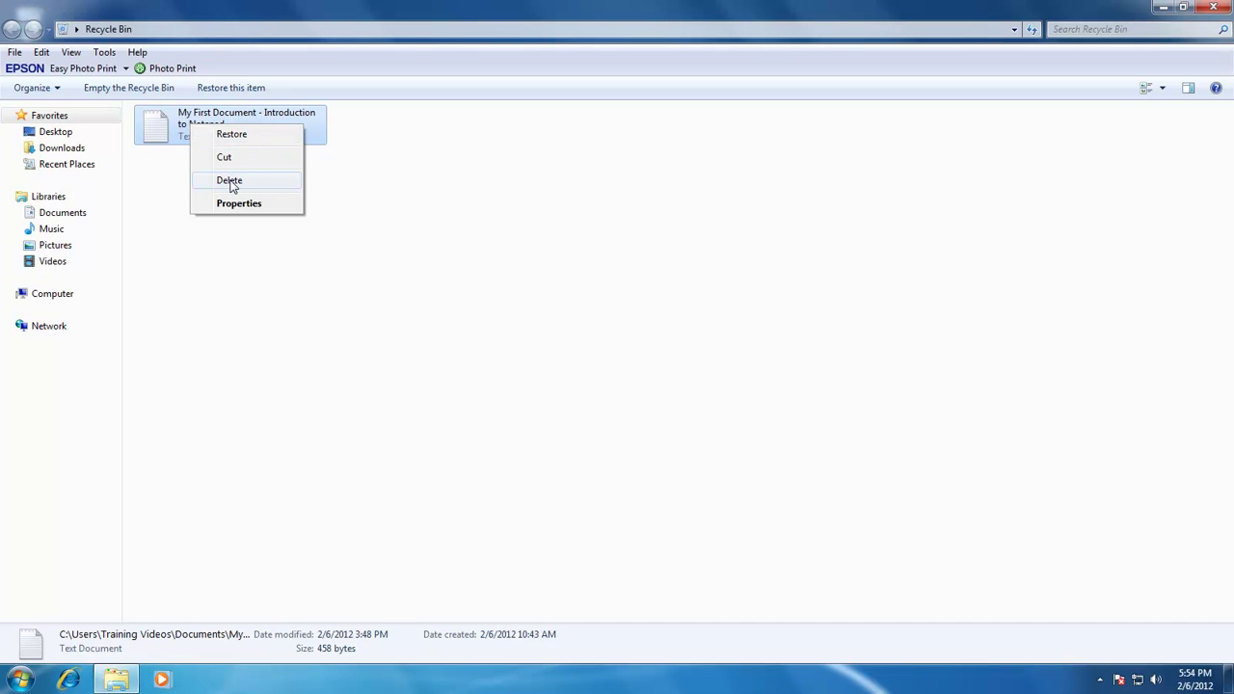
left_click(229, 182)
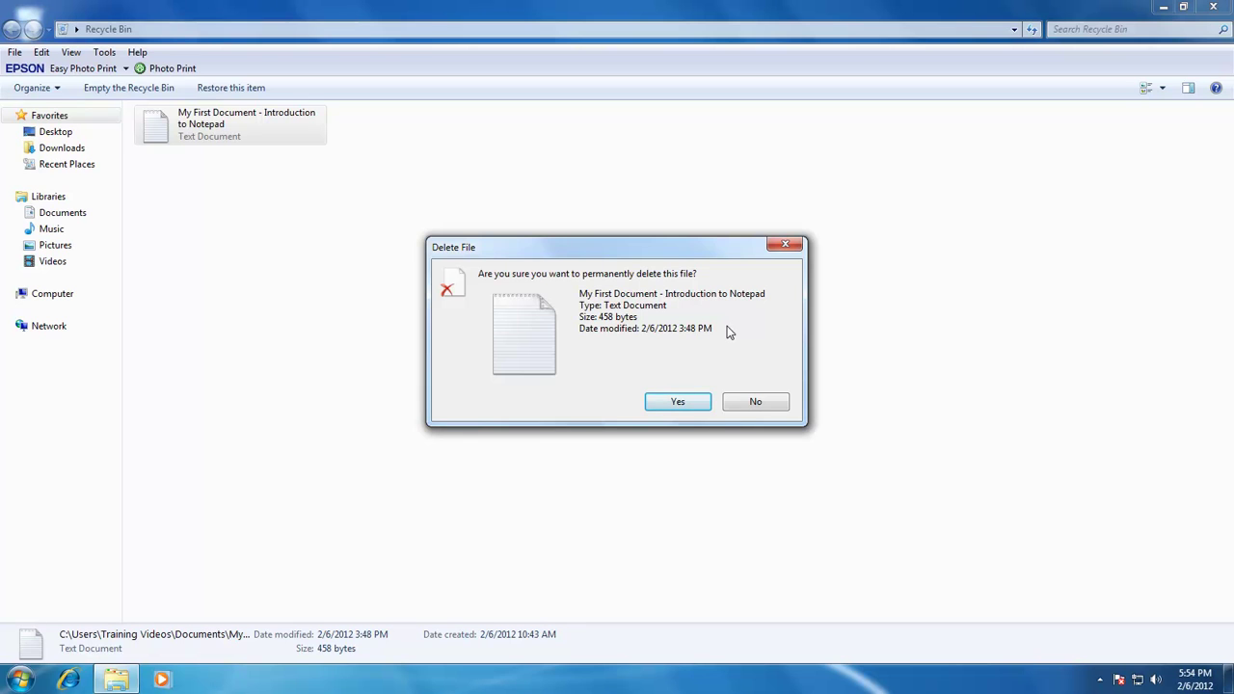
left_click(757, 403)
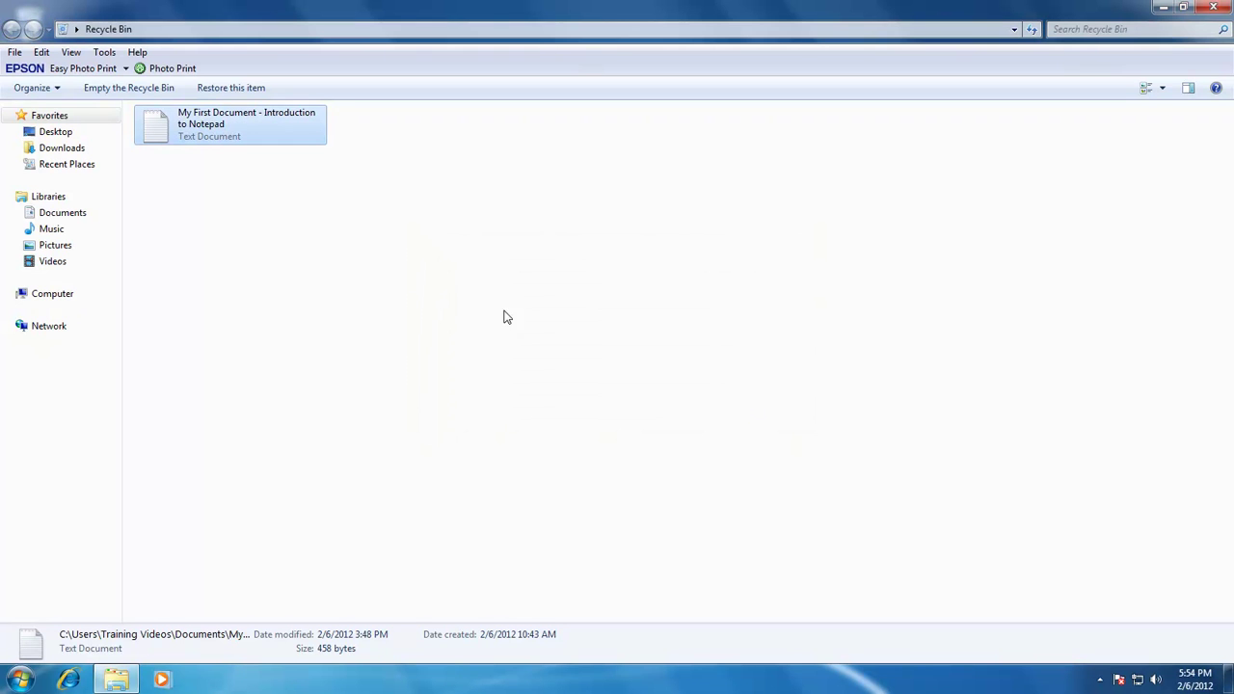
Restore the file from the Recycle Bin, then reopen Documents to confirm it is back
right_click(182, 126)
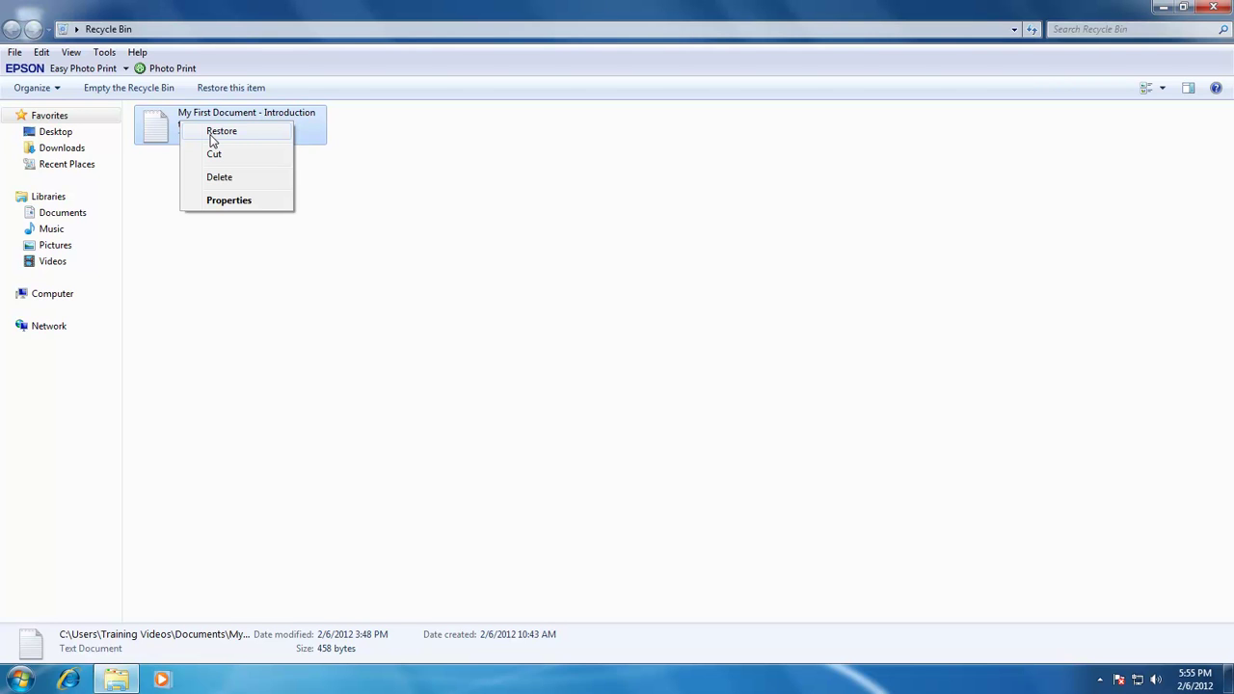
left_click(213, 141)
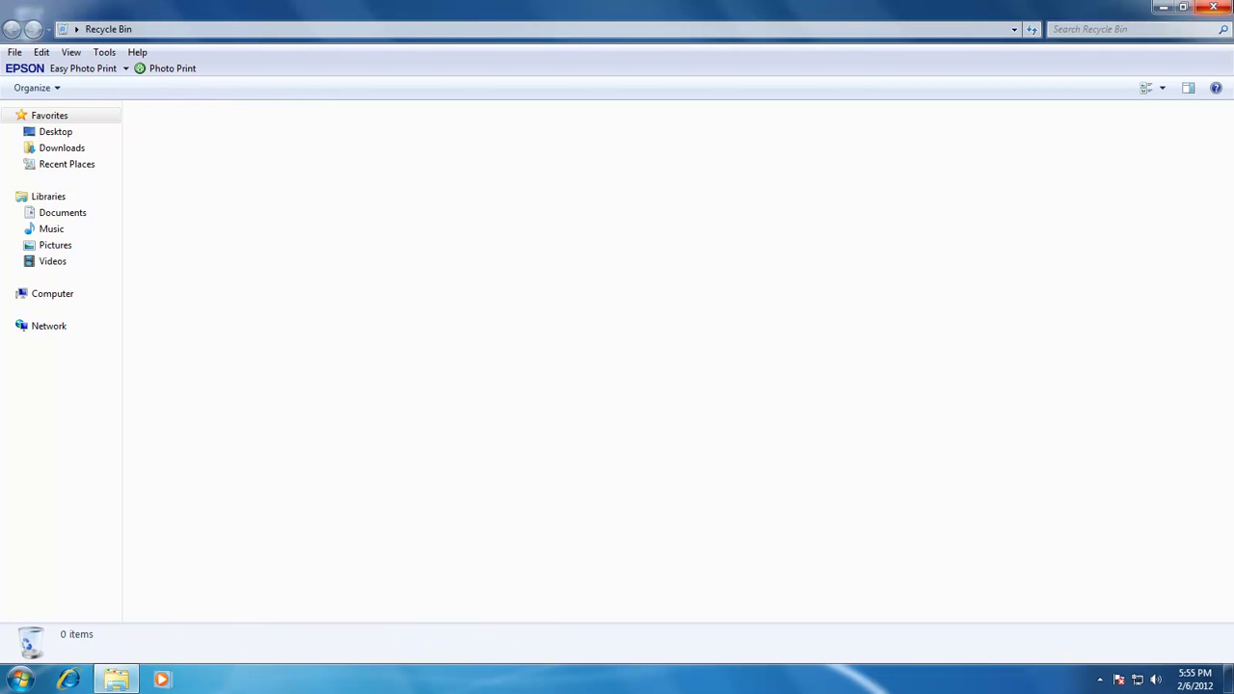
key("alt+F4")
left_click(19, 680)
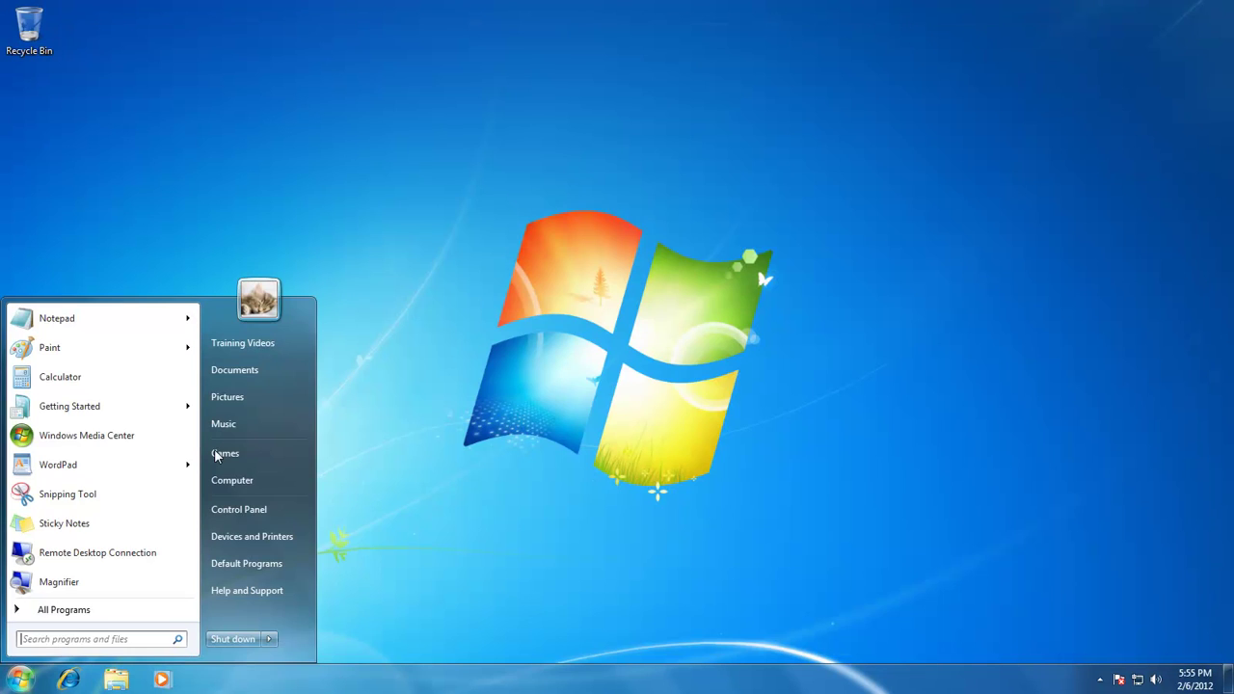
left_click(267, 375)
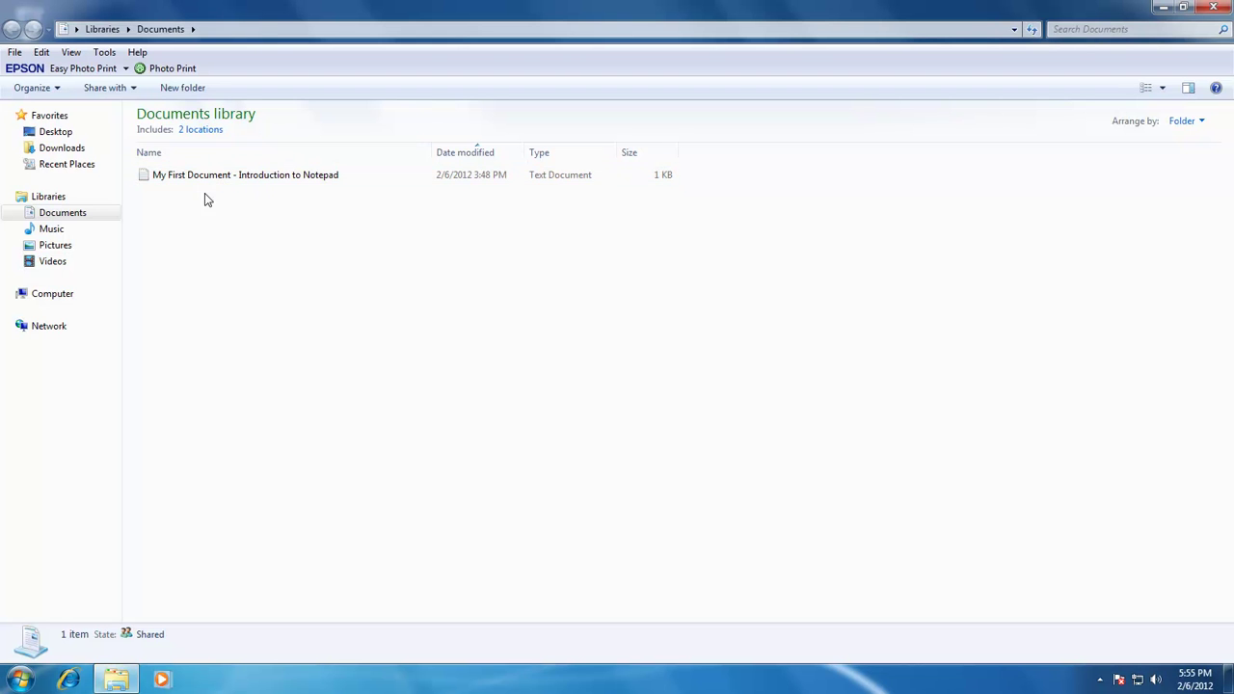